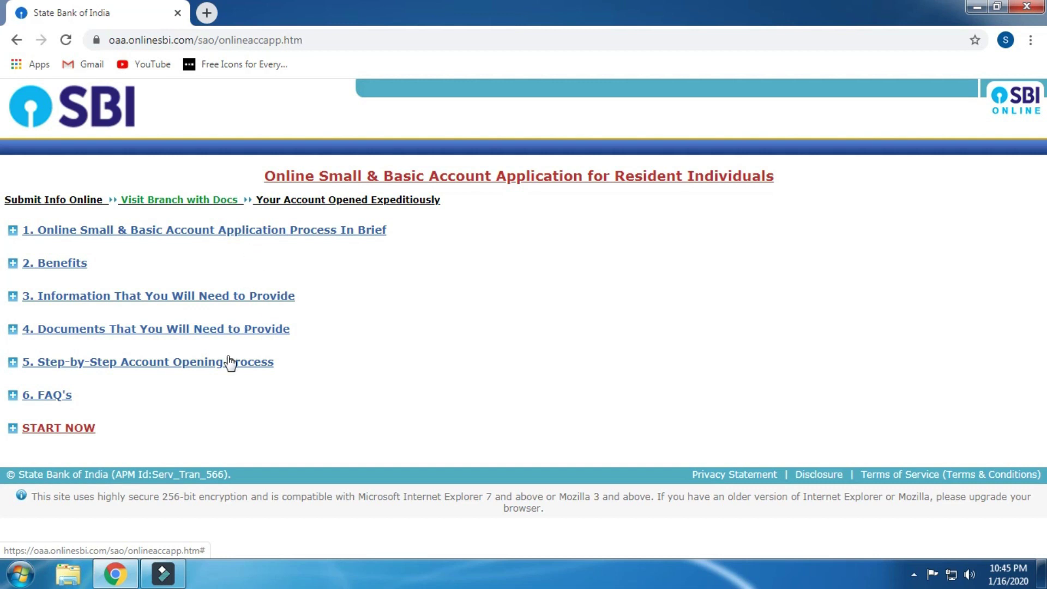
Step: Open a blank Customer Information form through START NOW's 'Fill new Customer Information Form'
left_click(164, 229)
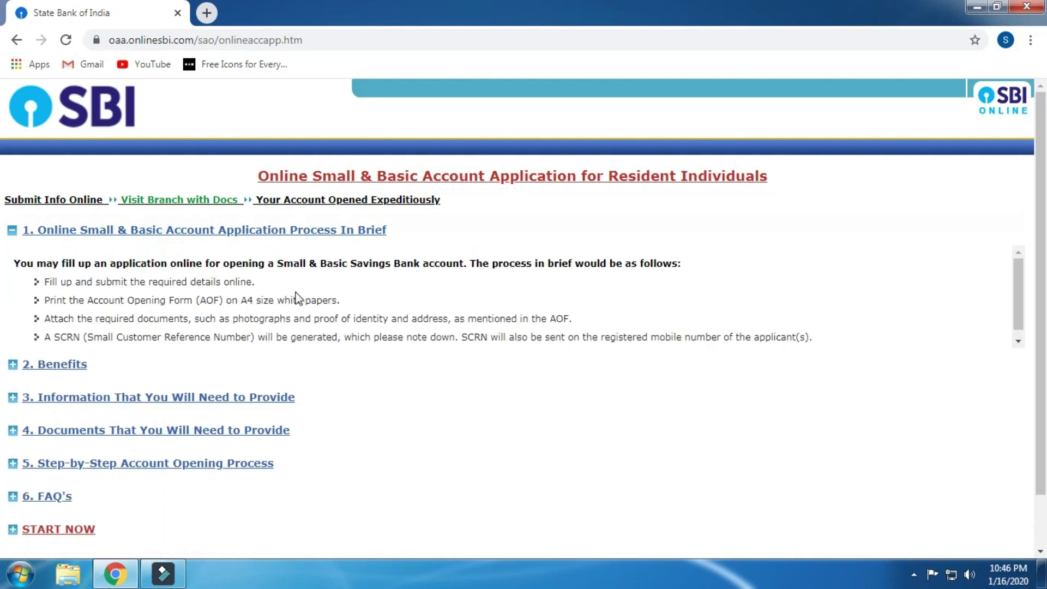
left_click(252, 232)
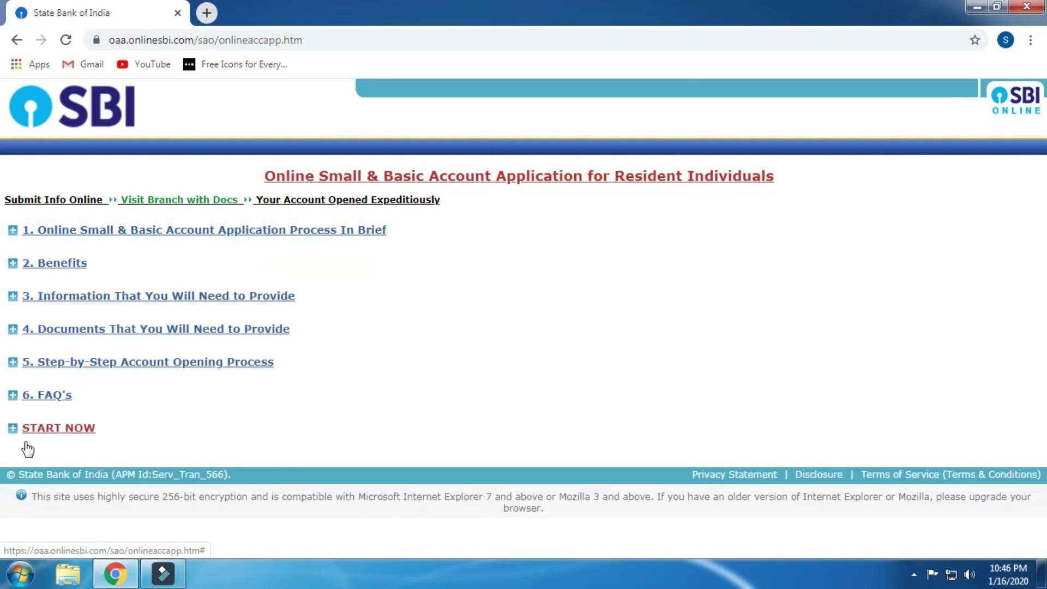
left_click(82, 434)
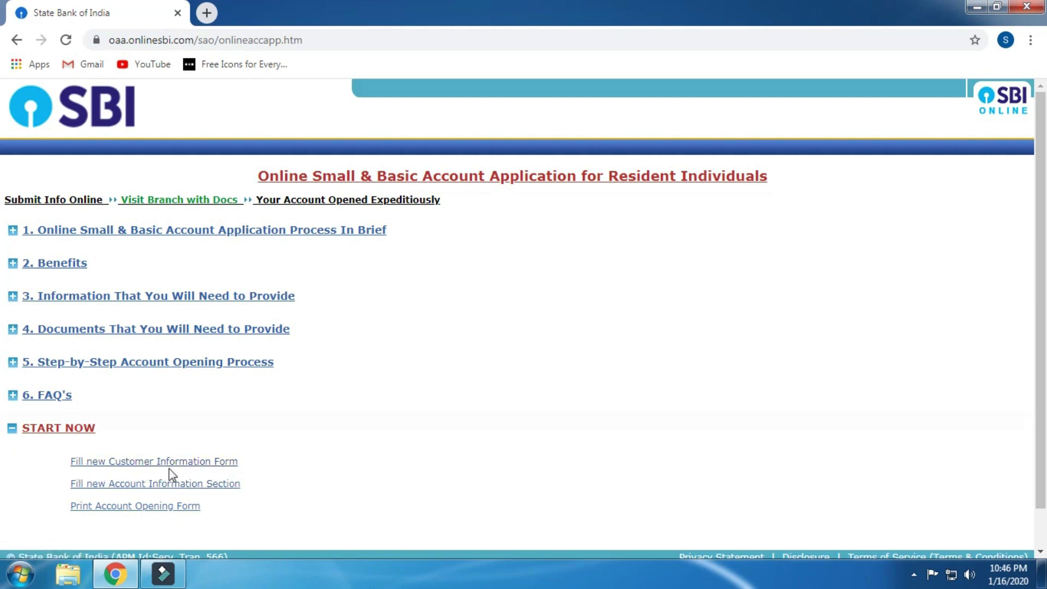
left_click(201, 463)
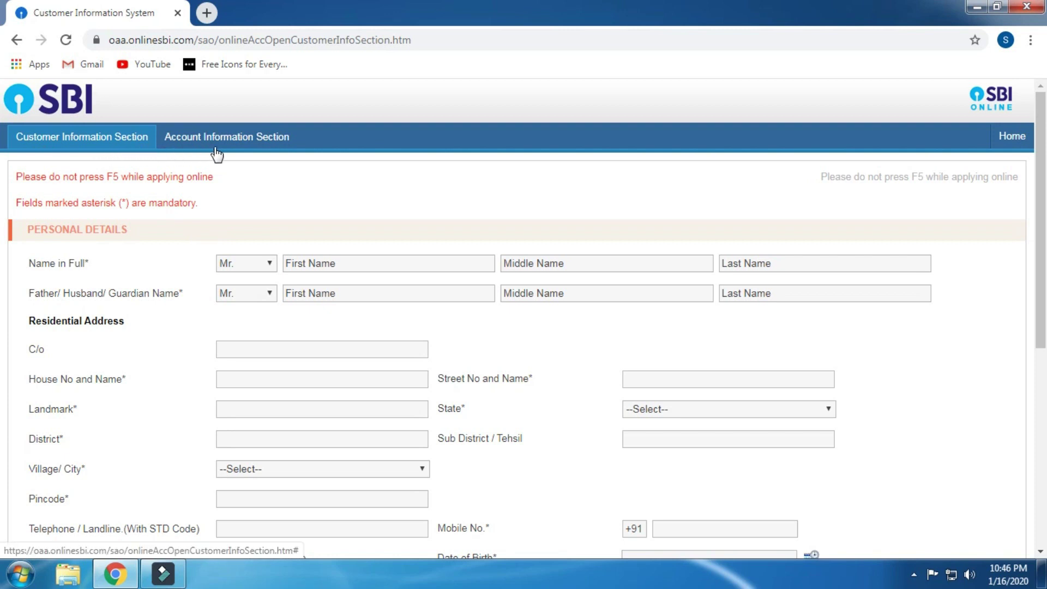
scroll(283, 154, "down", 2)
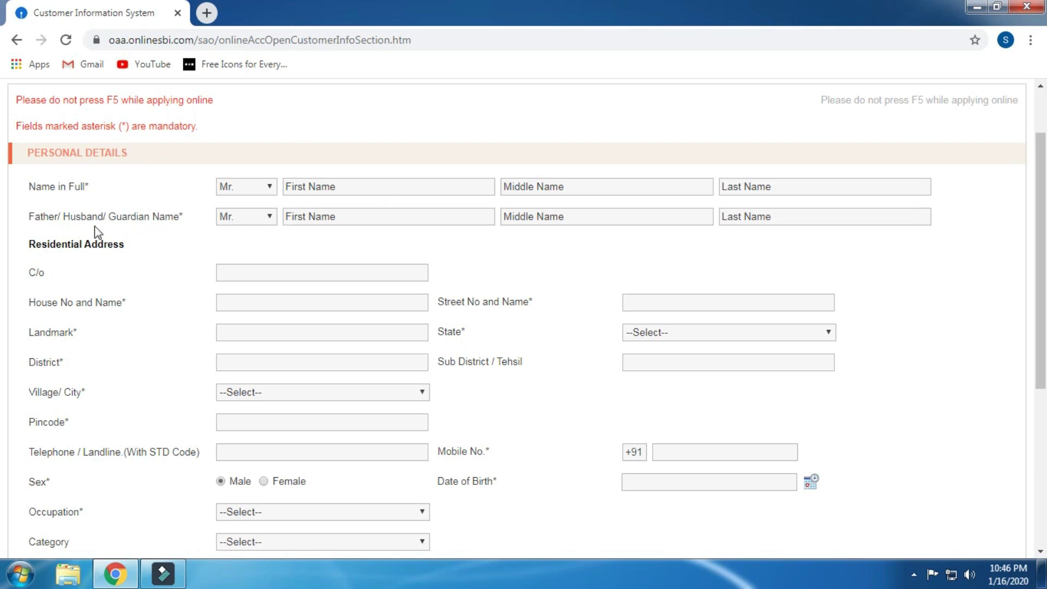
left_click(402, 219)
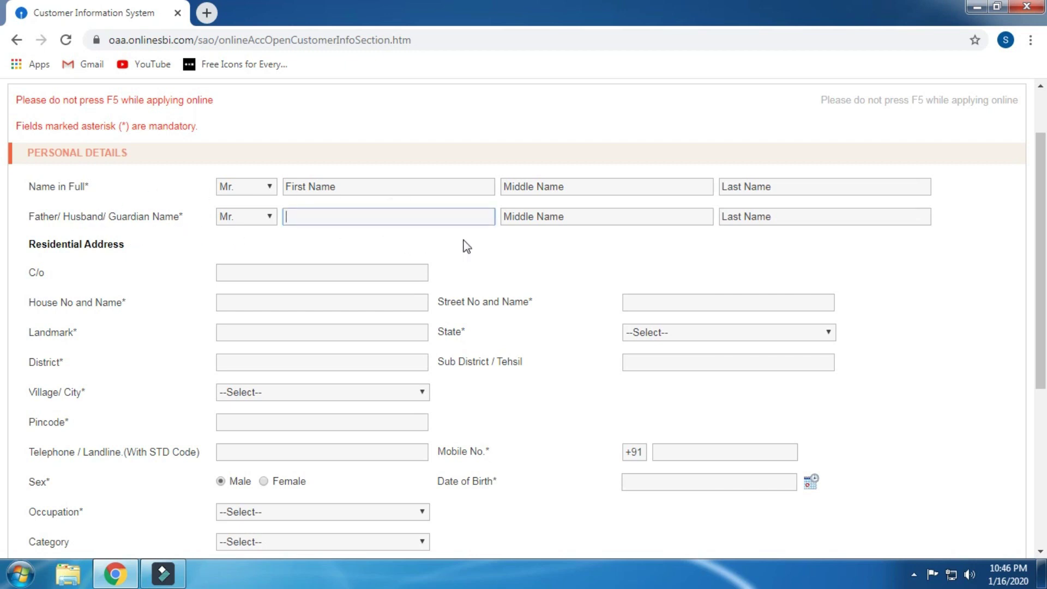
scroll(459, 240, "down", 1)
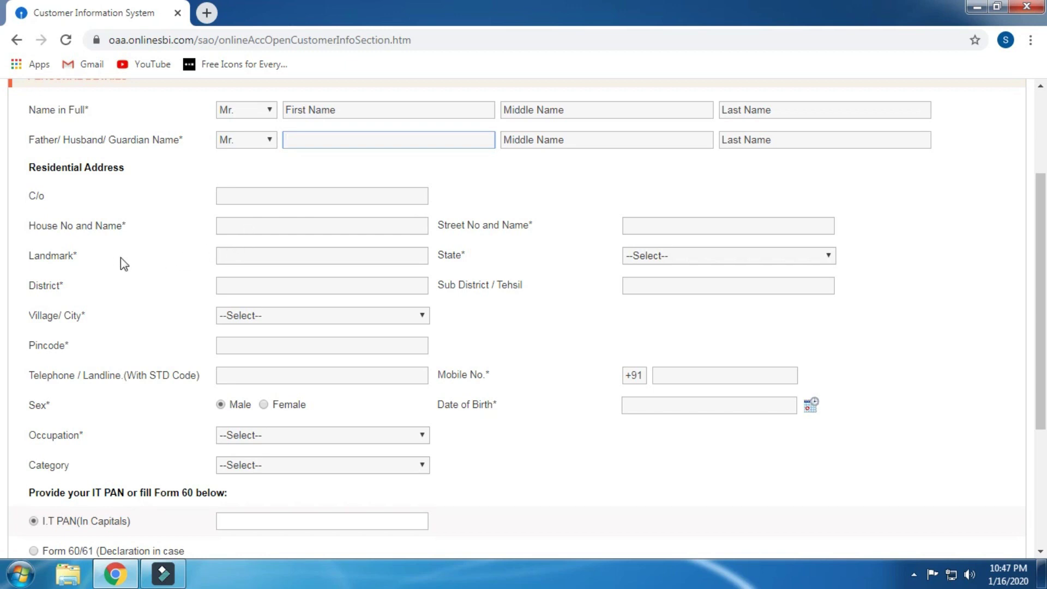
left_click(252, 261)
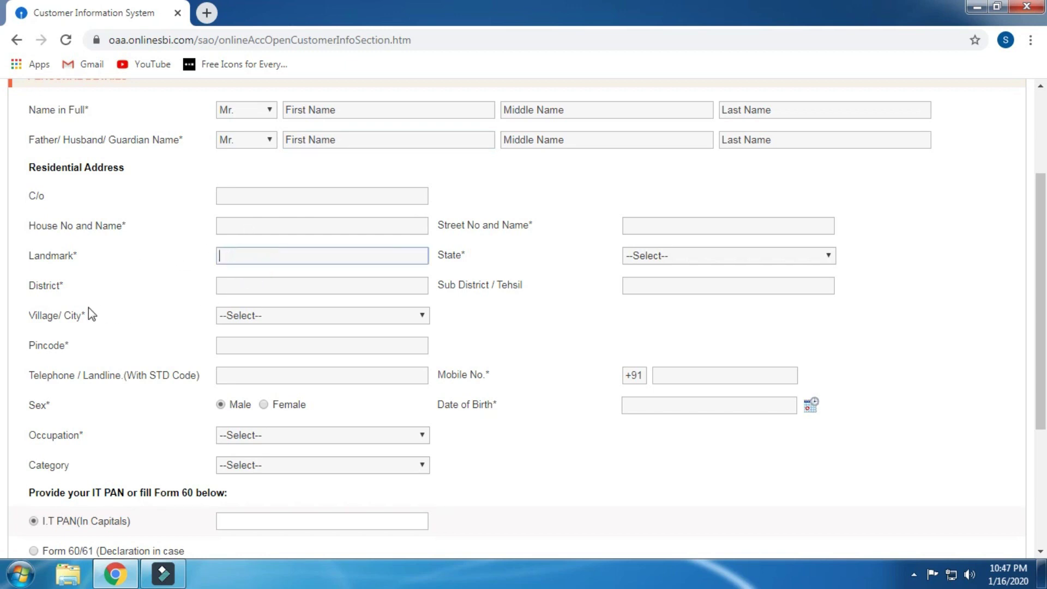
left_click(236, 289)
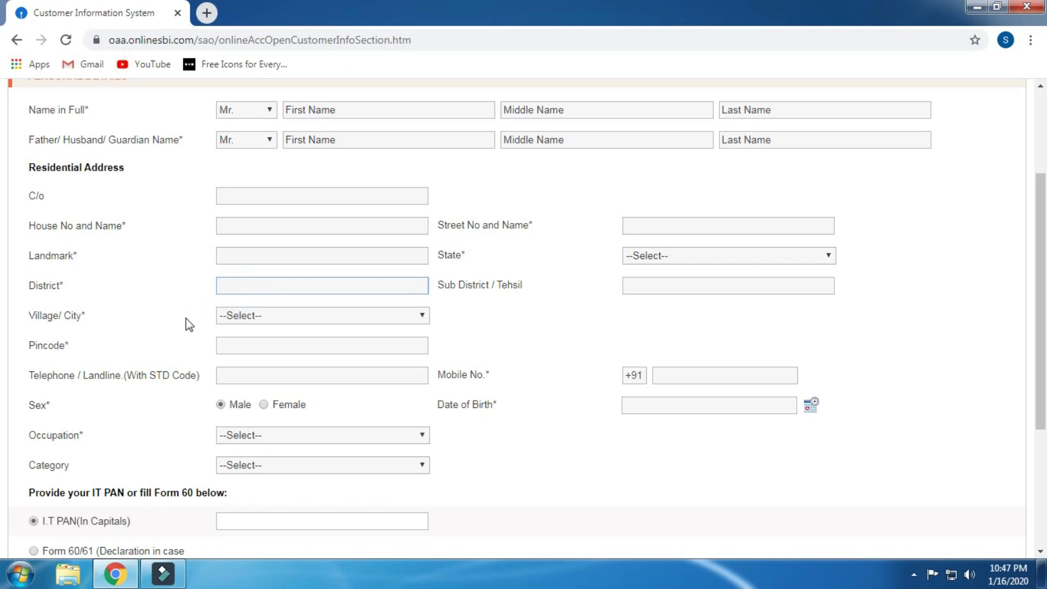
left_click(251, 315)
left_click(251, 316)
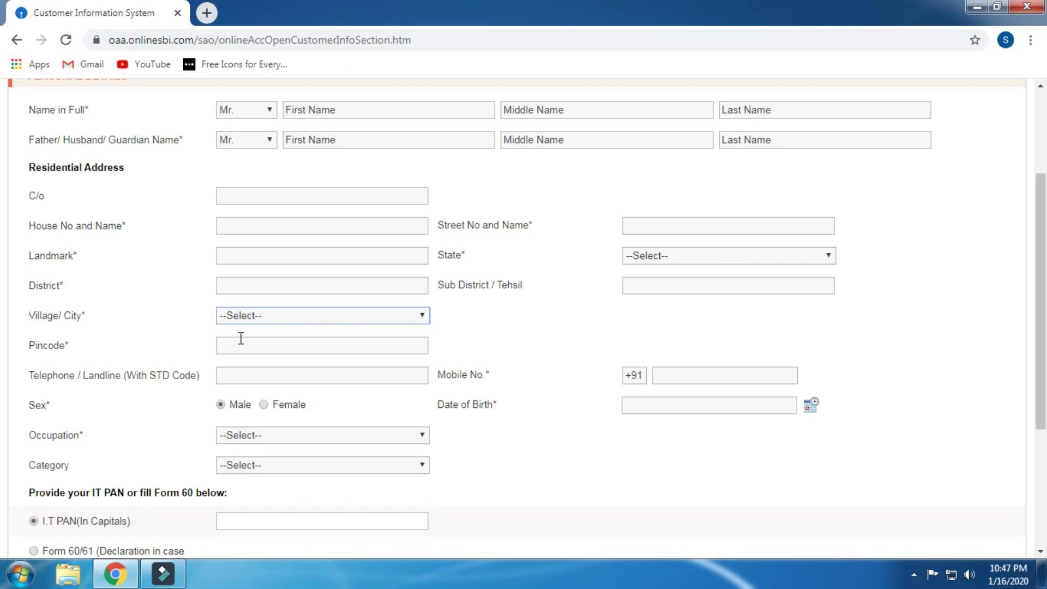
left_click(250, 342)
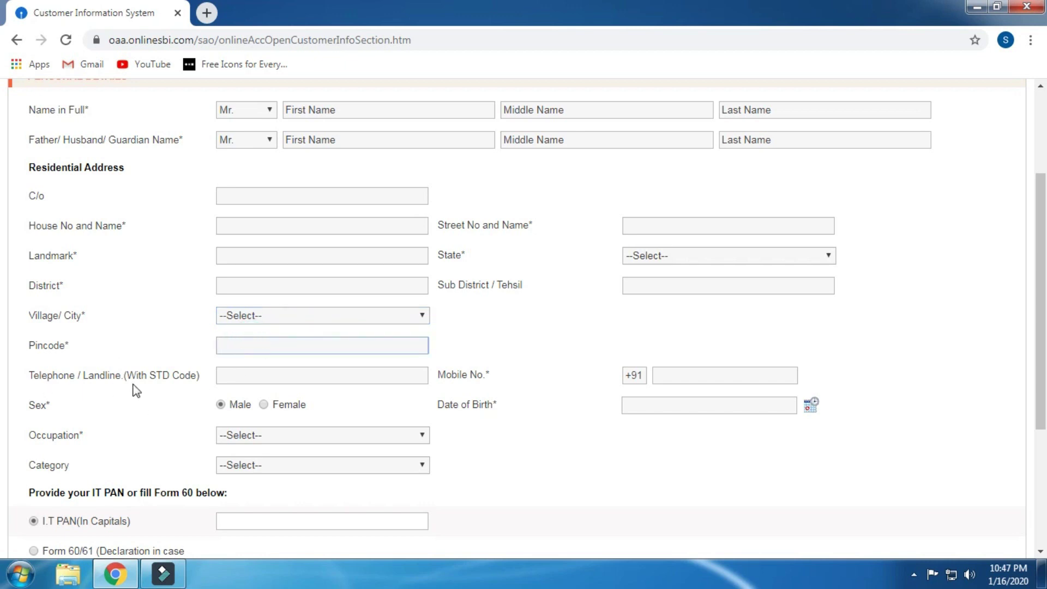
left_click(259, 377)
scroll(259, 377, "down", 1)
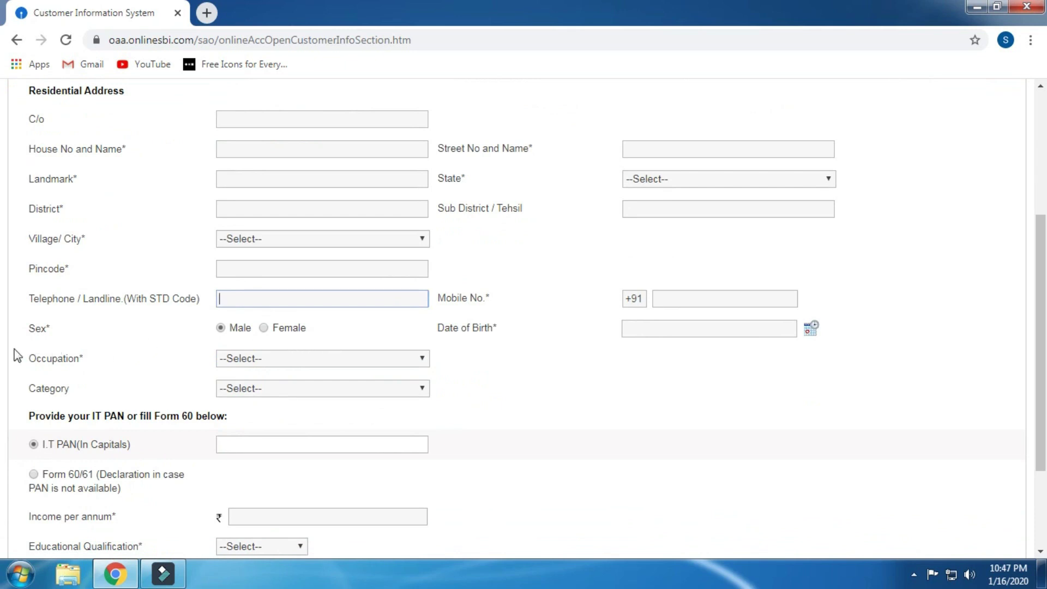
left_click(252, 361)
left_click(253, 361)
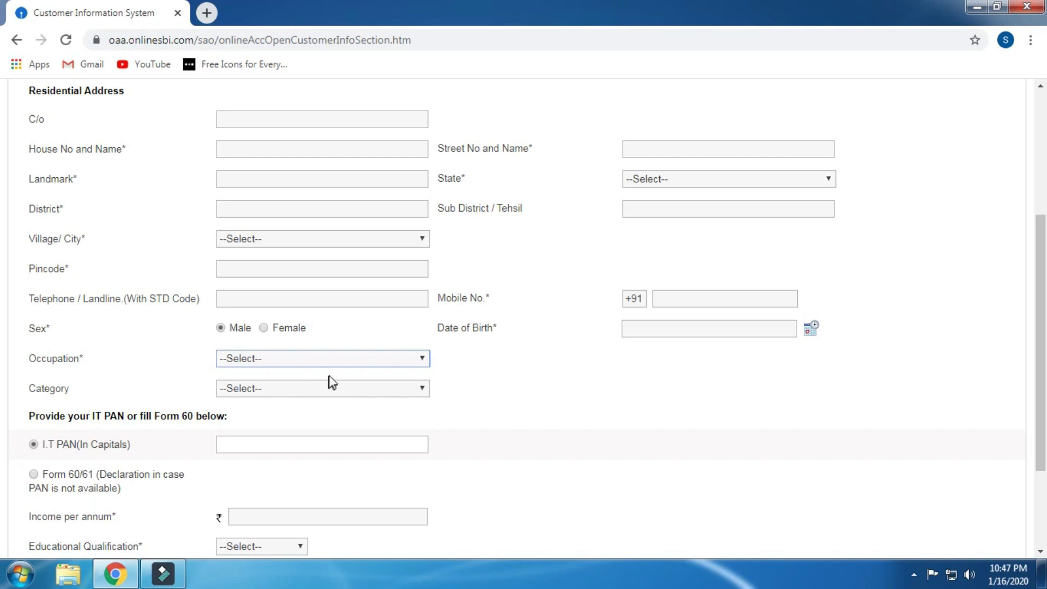
scroll(332, 382, "up", 1)
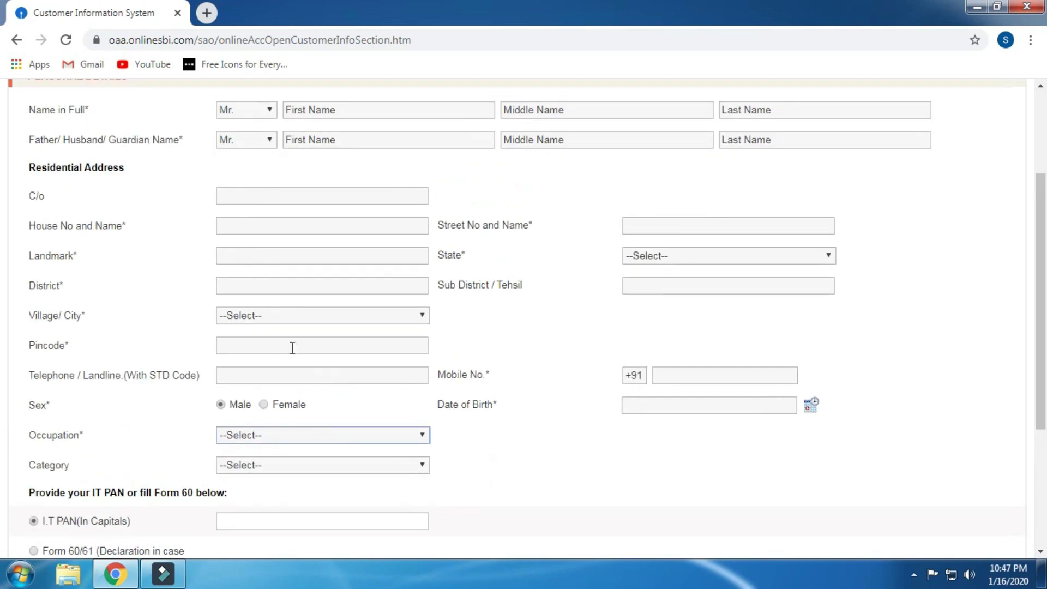
left_click(638, 228)
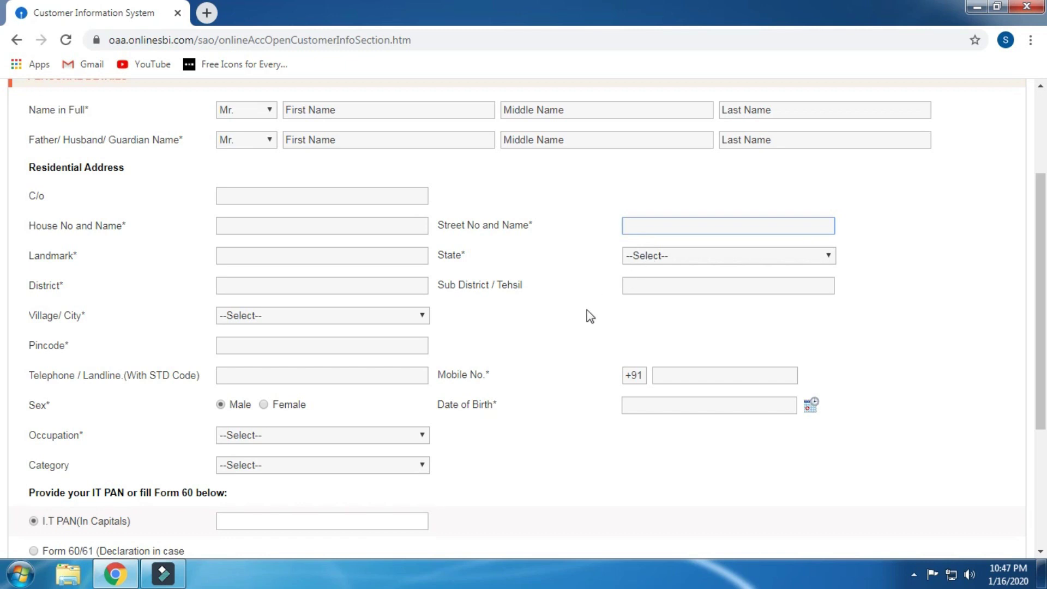
left_click(663, 306)
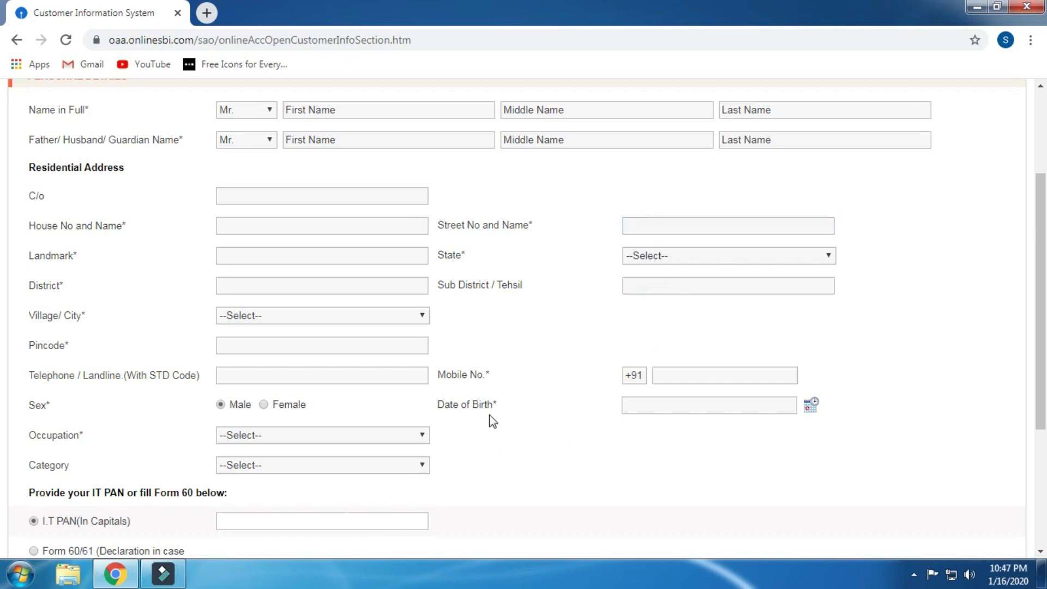
left_click(674, 379)
scroll(668, 376, "down", 1)
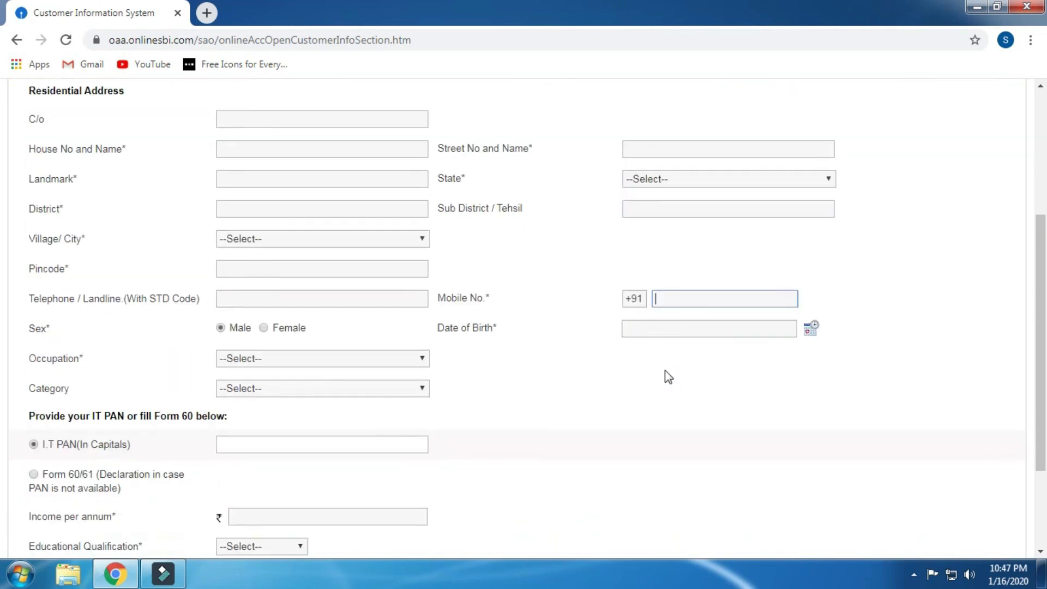
left_click(665, 335)
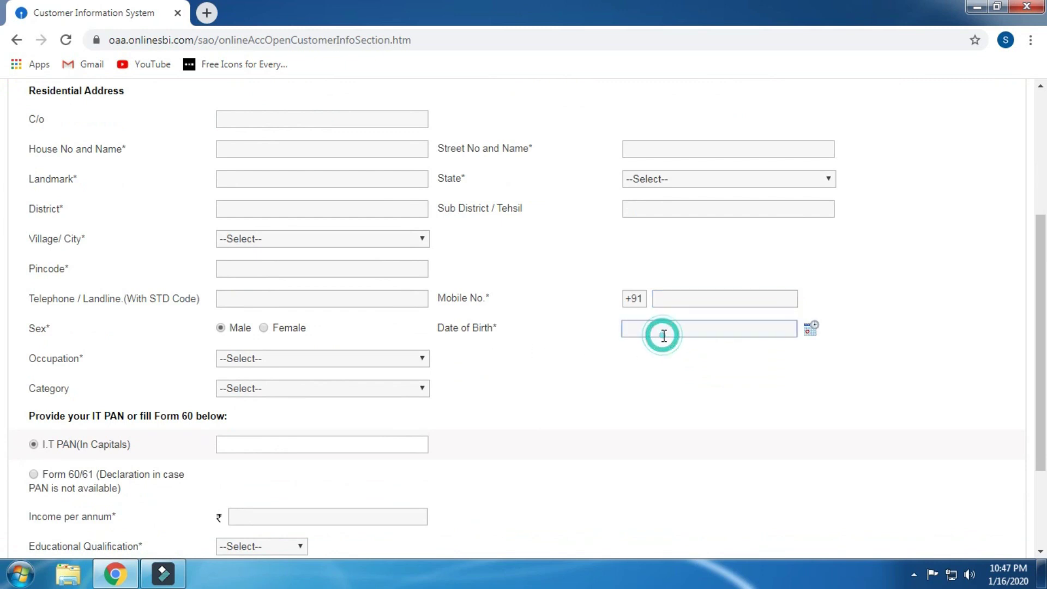
scroll(664, 334, "down", 1)
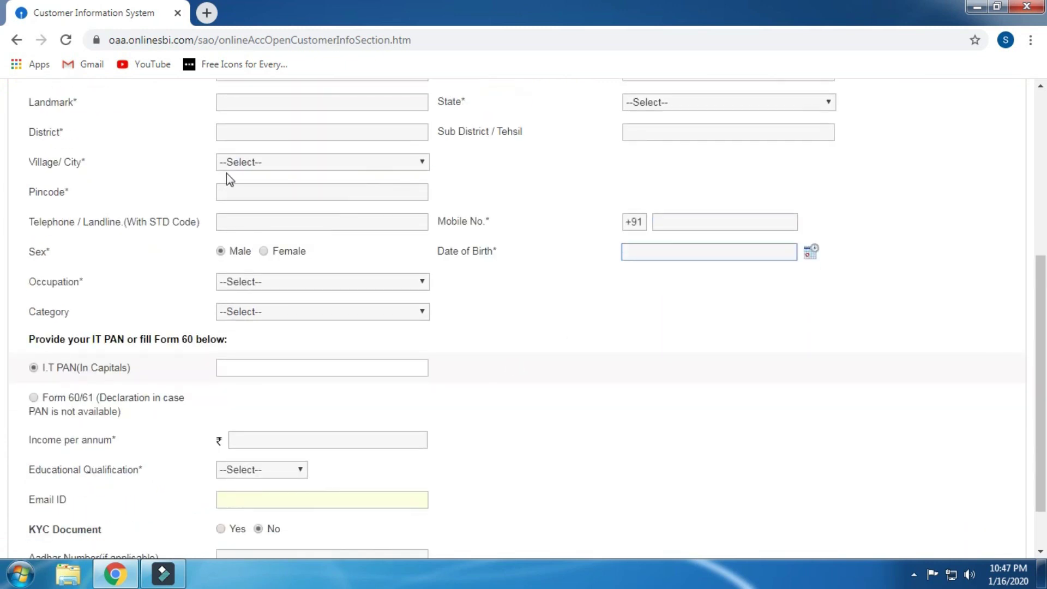
scroll(228, 178, "down", 1)
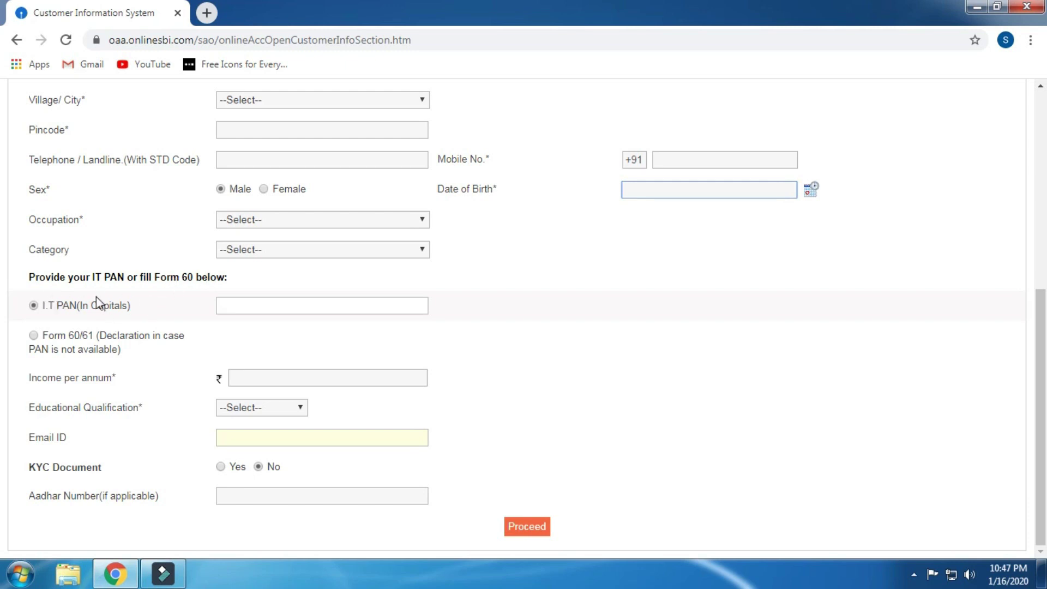
Step: Go through the PAN, income, educational qualification, email and Aadhaar fields, leaving qualification unchanged
left_click(247, 308)
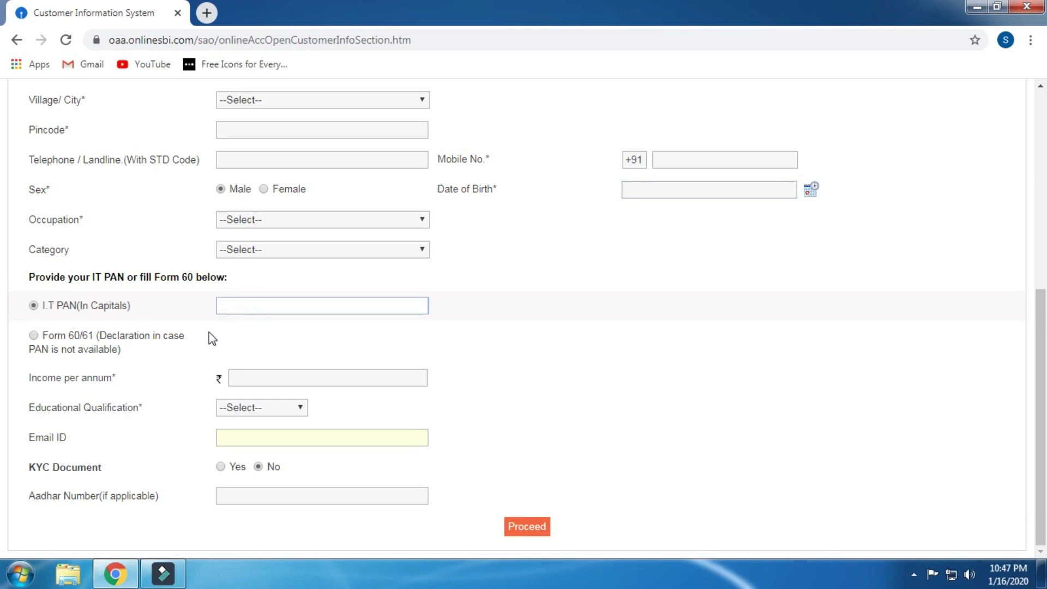
left_click(262, 384)
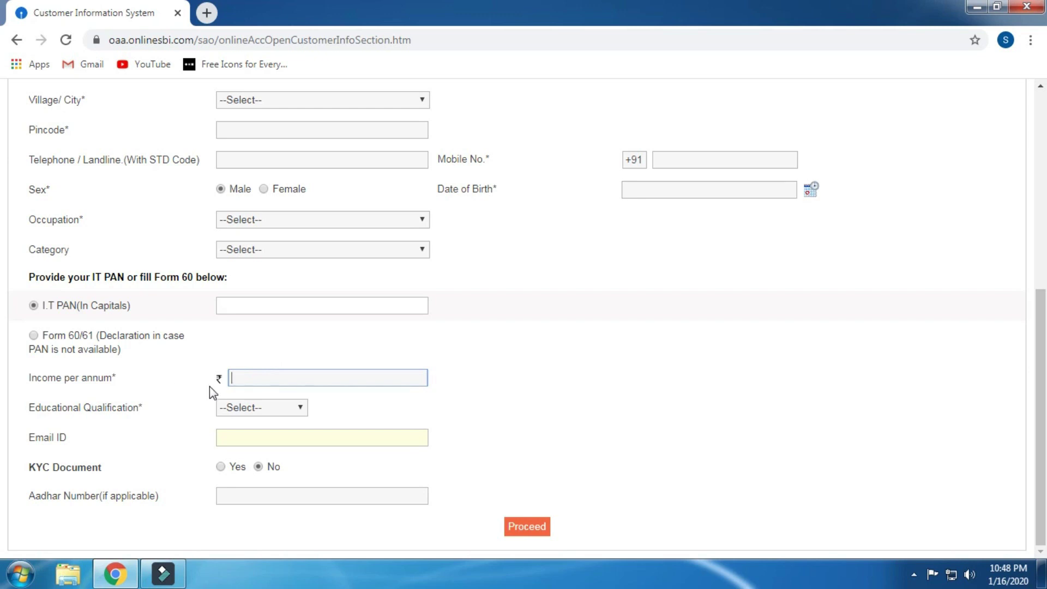
left_click(289, 384)
left_click(266, 413)
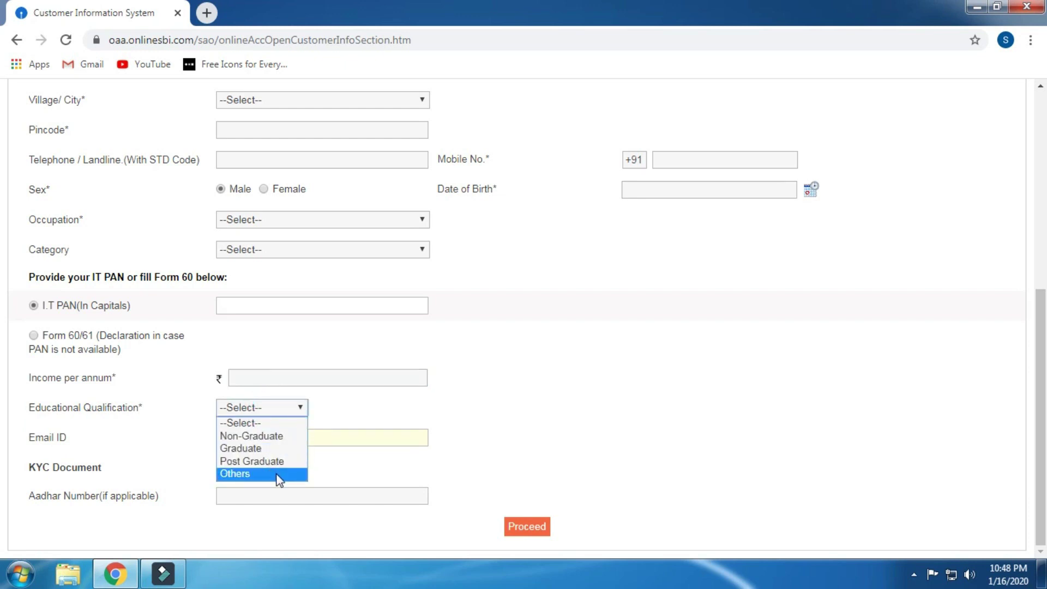
left_click(293, 405)
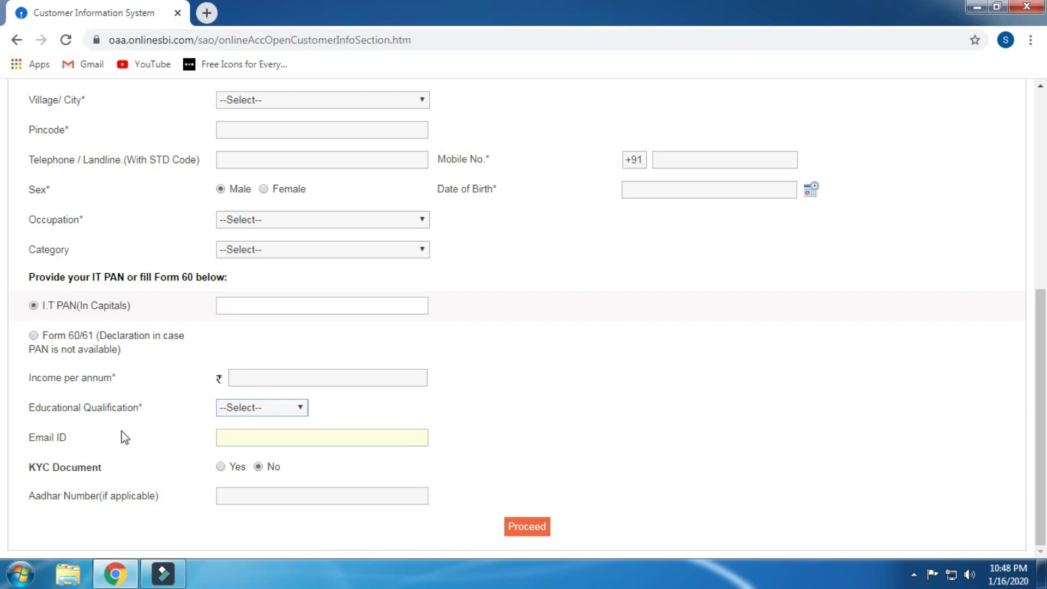
left_click(276, 442)
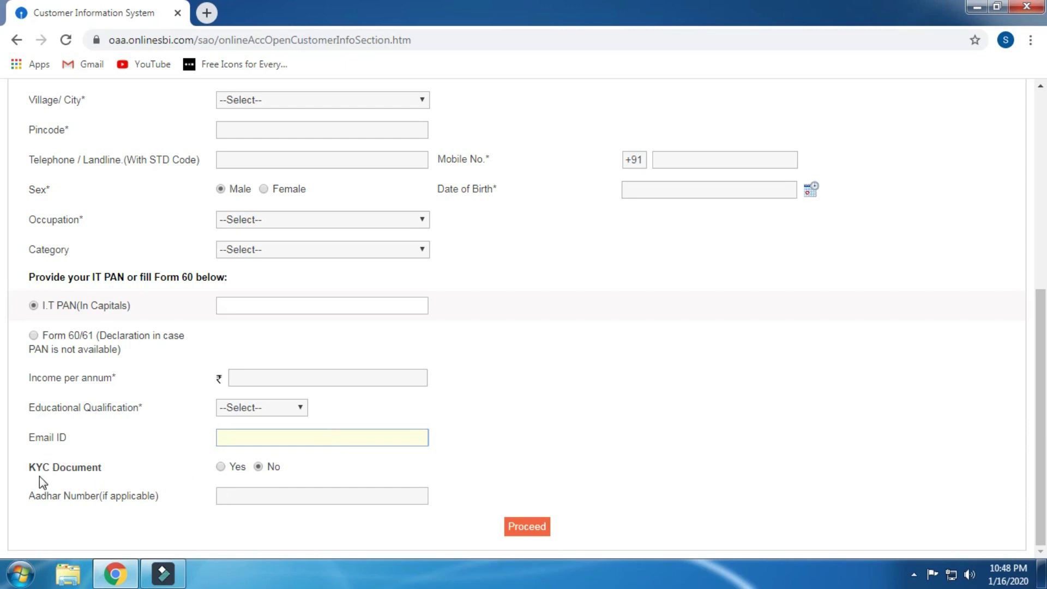
left_click(288, 498)
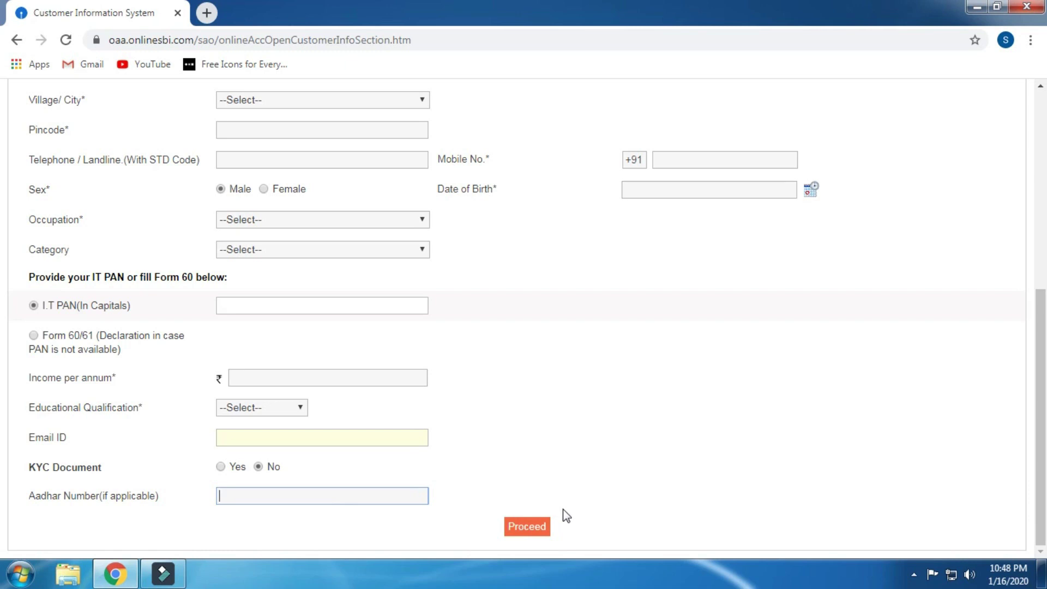
scroll(287, 440, "up", 1)
scroll(287, 440, "up", 6)
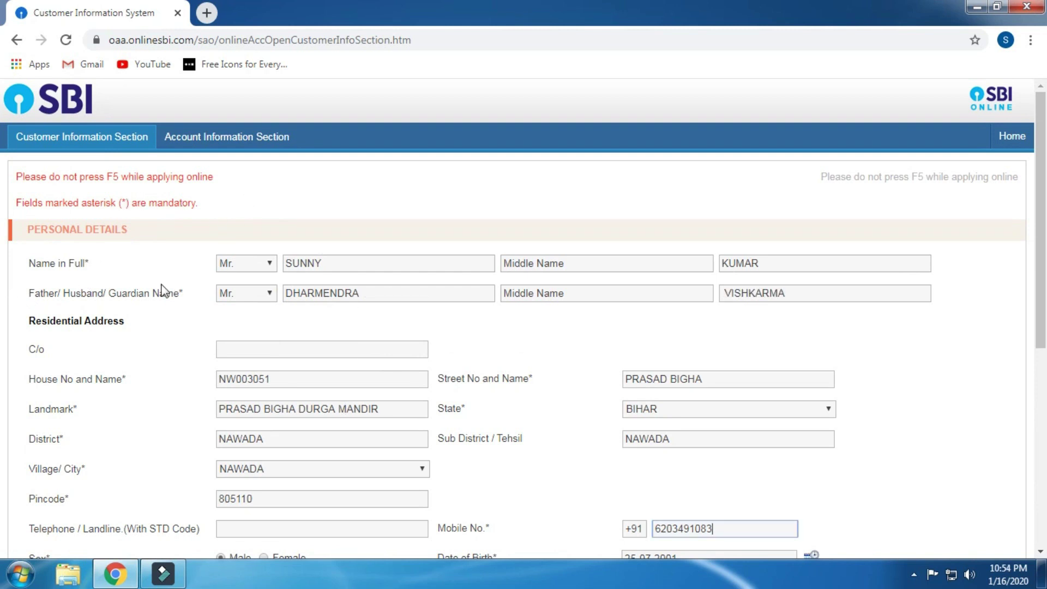
Step: Scroll down the form and keep ST as the Category
scroll(452, 234, "down", 2)
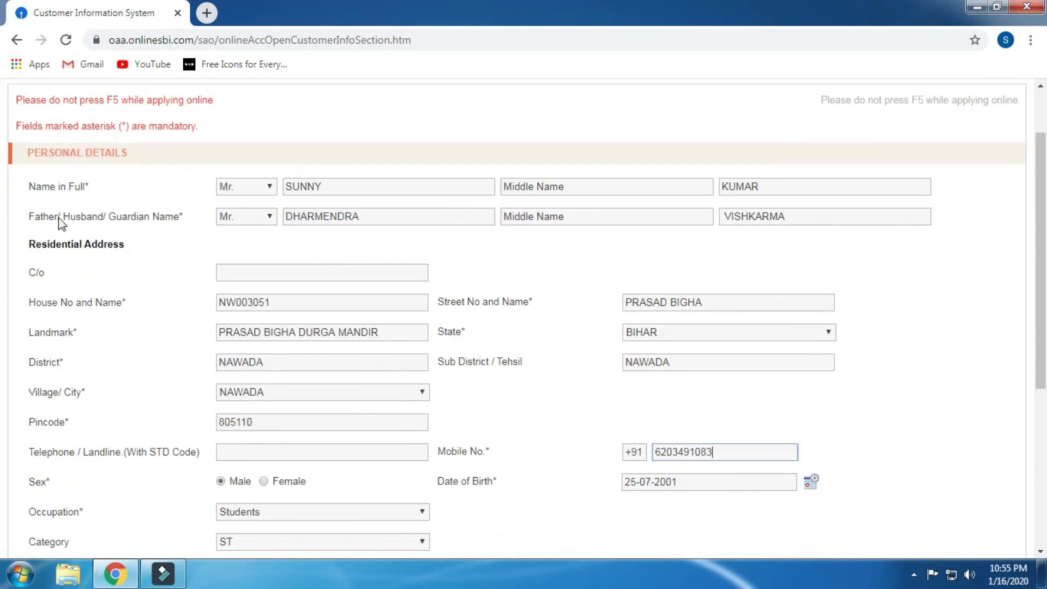
scroll(593, 228, "down", 2)
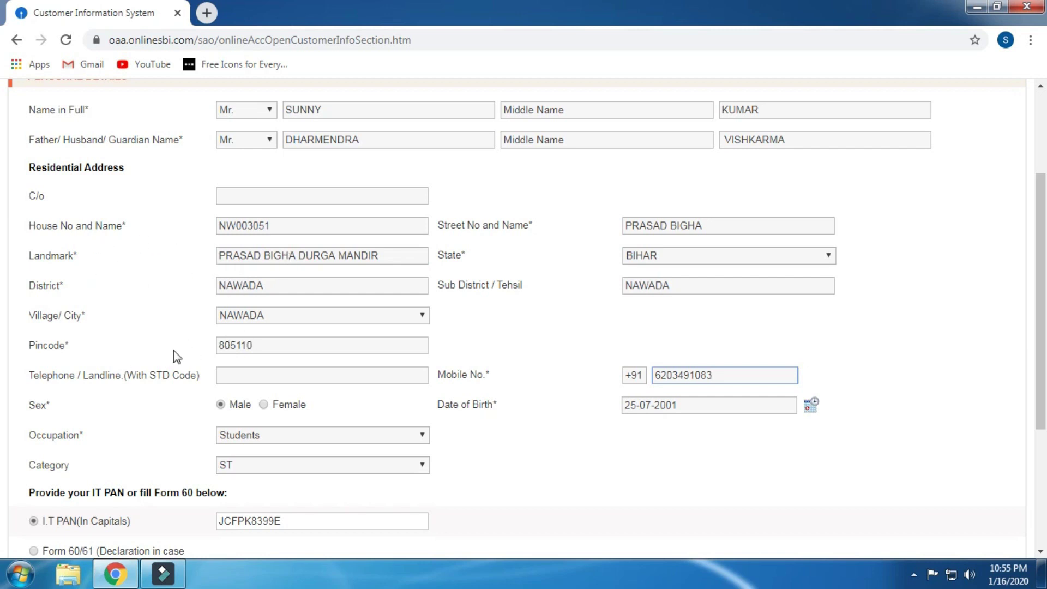
scroll(174, 350, "down", 1)
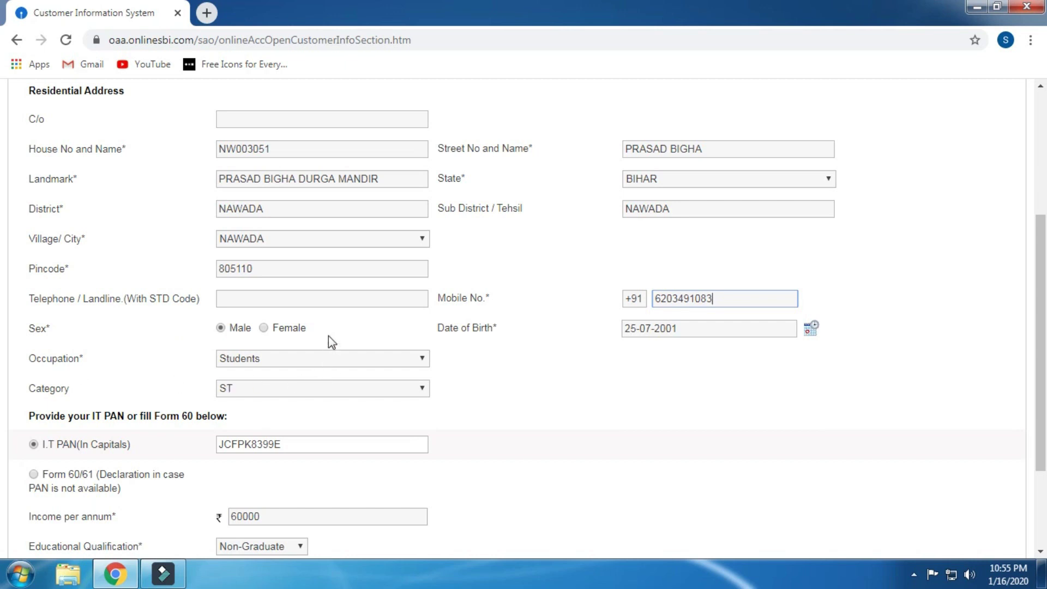
scroll(340, 303, "down", 2)
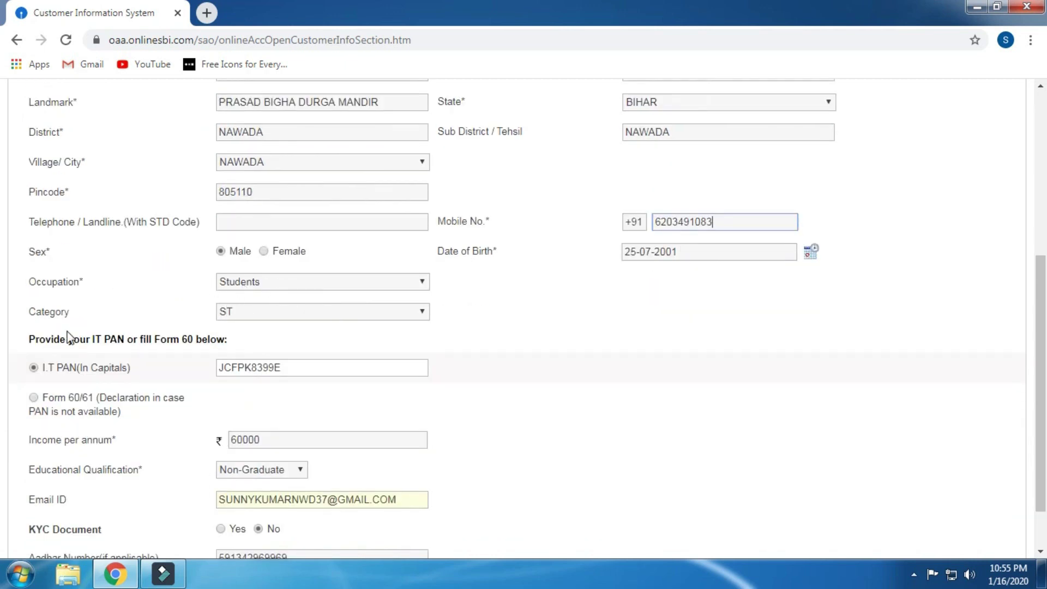
left_click(276, 316)
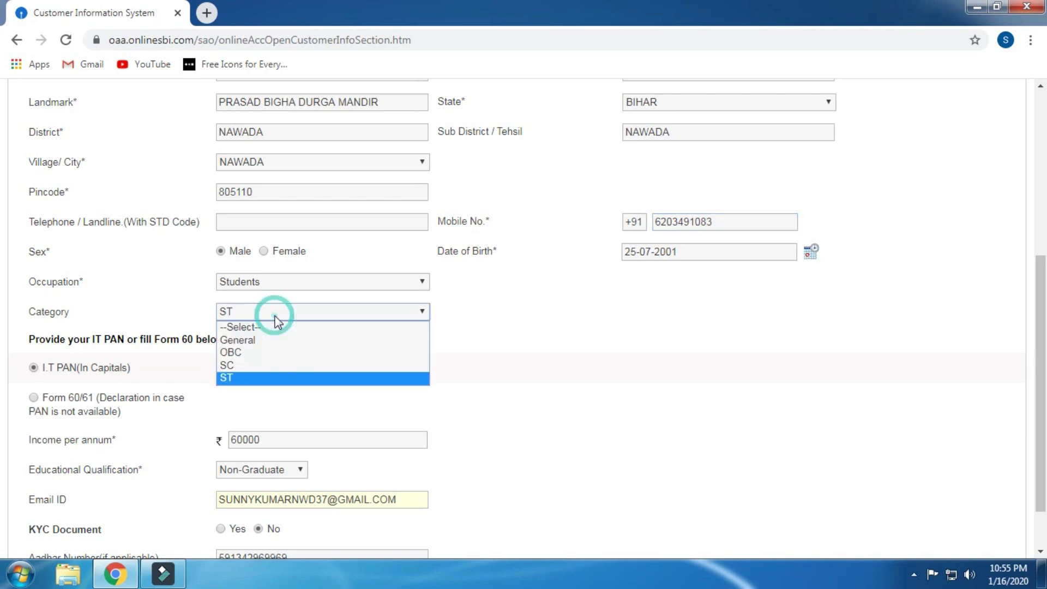
left_click(291, 375)
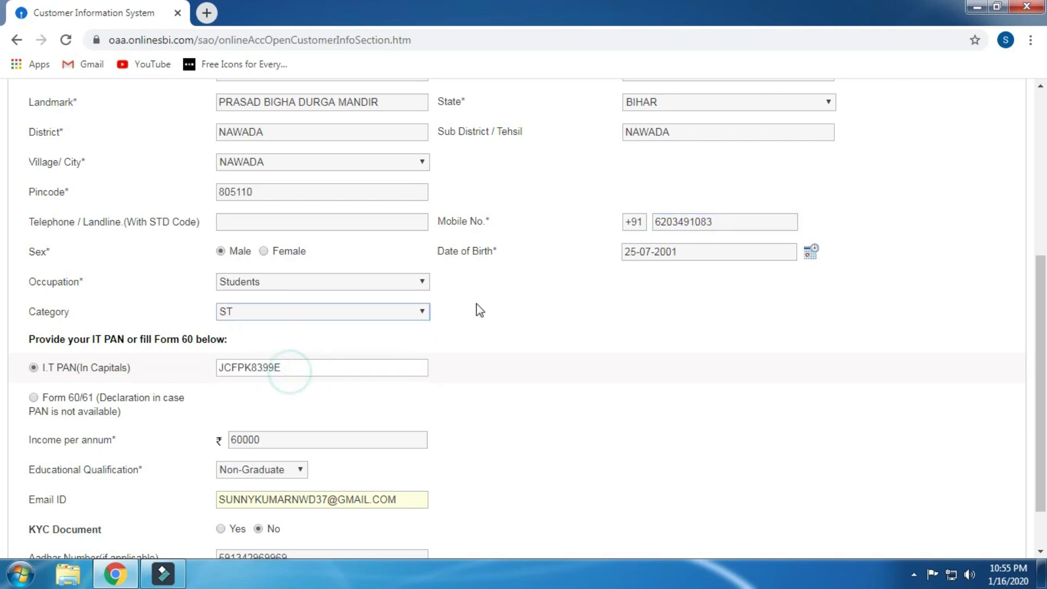
Step: Scroll through the filled Customer Information form down to the Proceed button
scroll(479, 310, "up", 3)
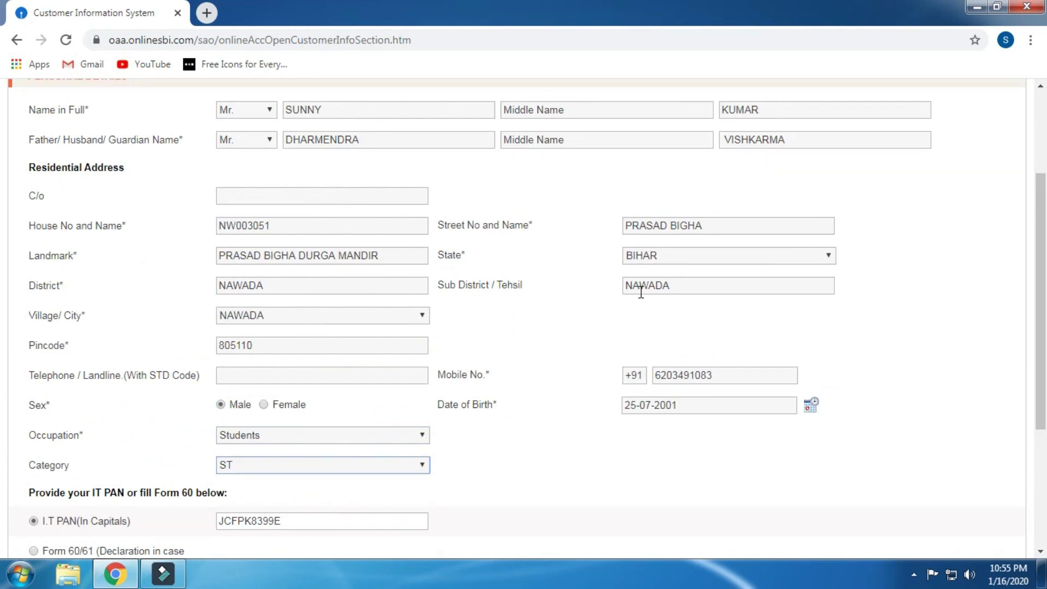
scroll(641, 292, "down", 3)
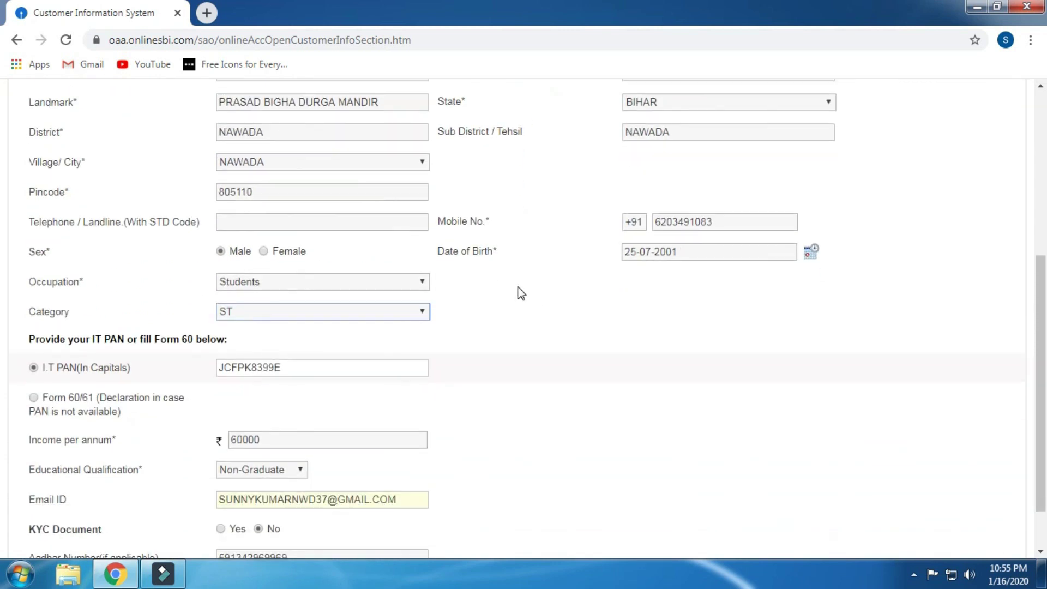
scroll(518, 292, "down", 2)
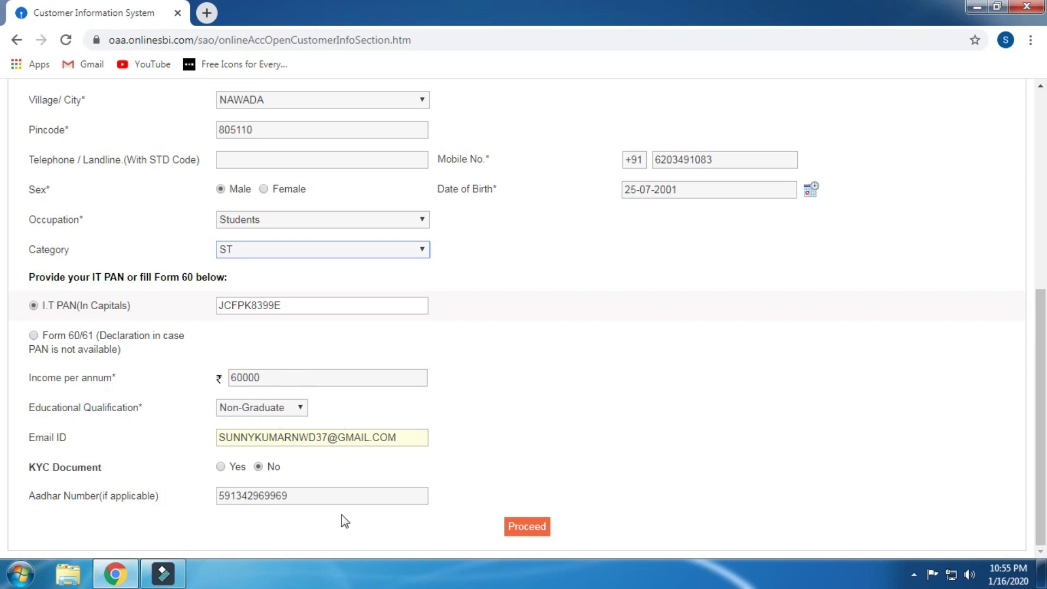
scroll(473, 373, "up", 7)
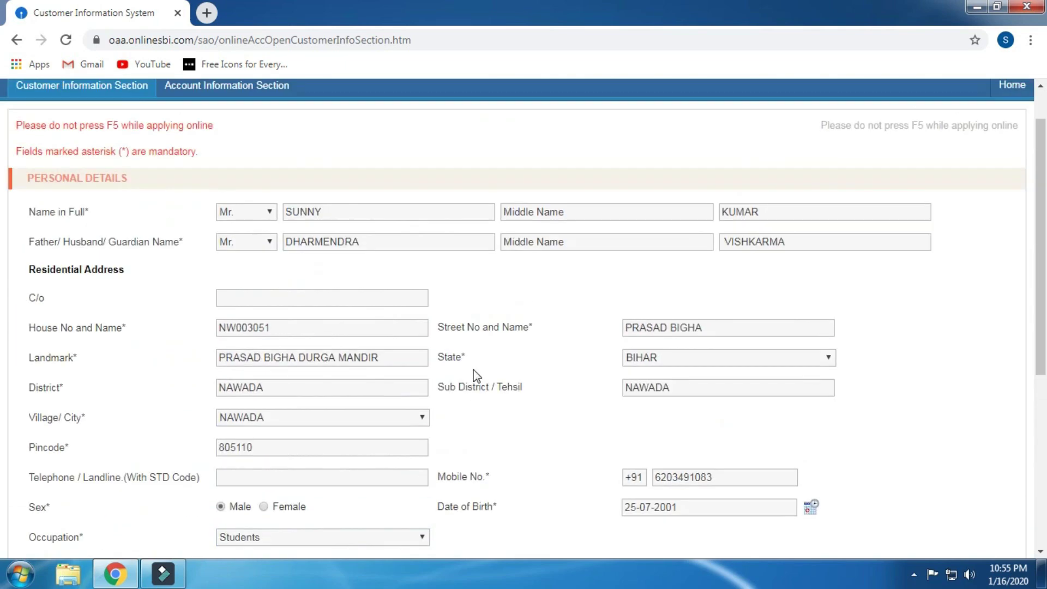
scroll(474, 377, "down", 3)
scroll(382, 349, "up", 3)
scroll(428, 322, "down", 7)
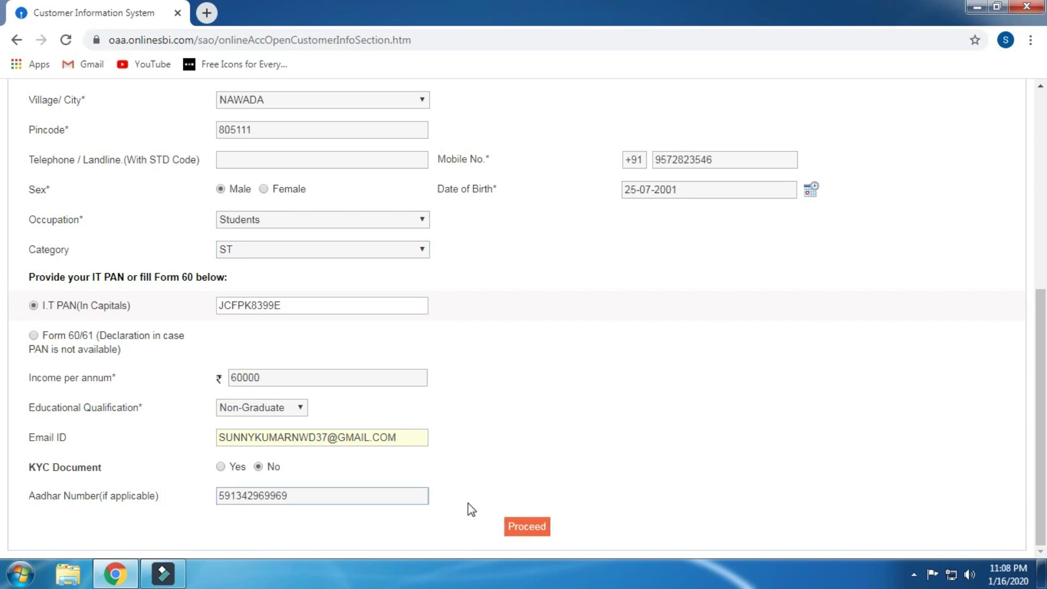
Step: Submit the customer details and dismiss the three validation alerts to receive the 30-day SCRN
left_click(524, 529)
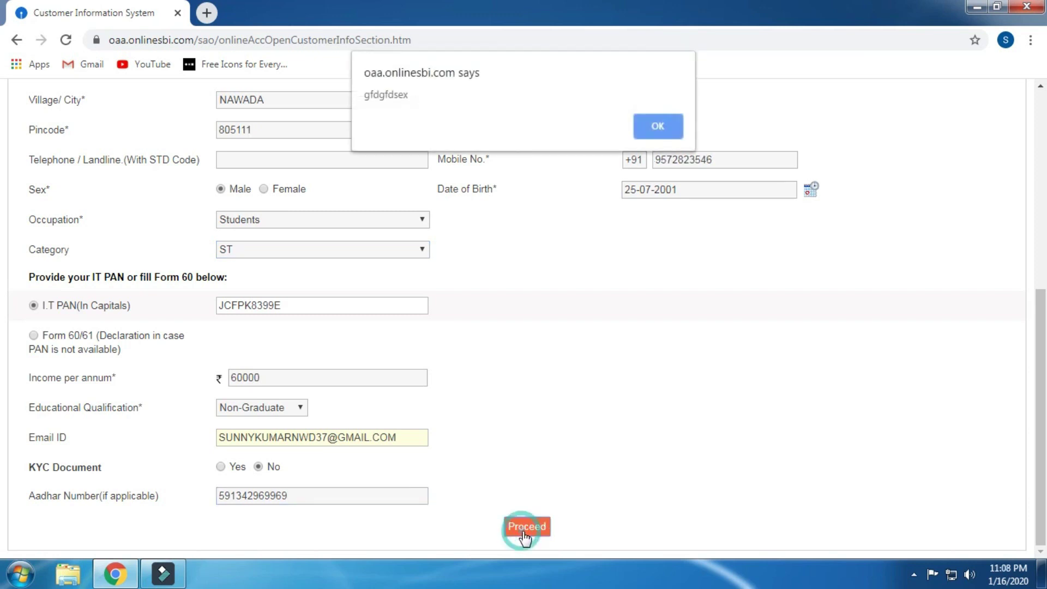
left_click(657, 128)
left_click(656, 125)
left_click(656, 126)
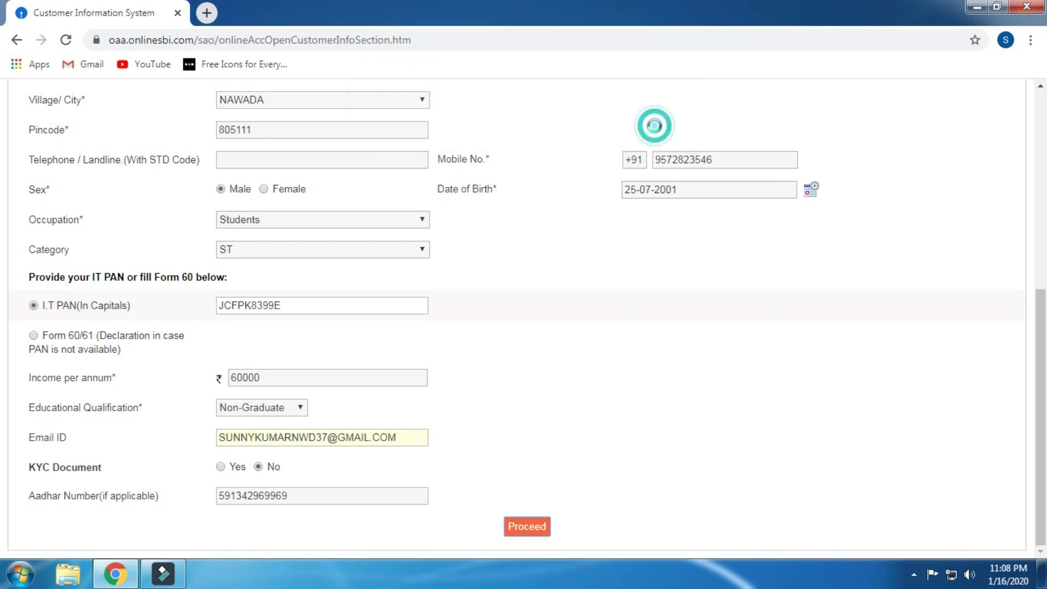
scroll(608, 239, "down", 1)
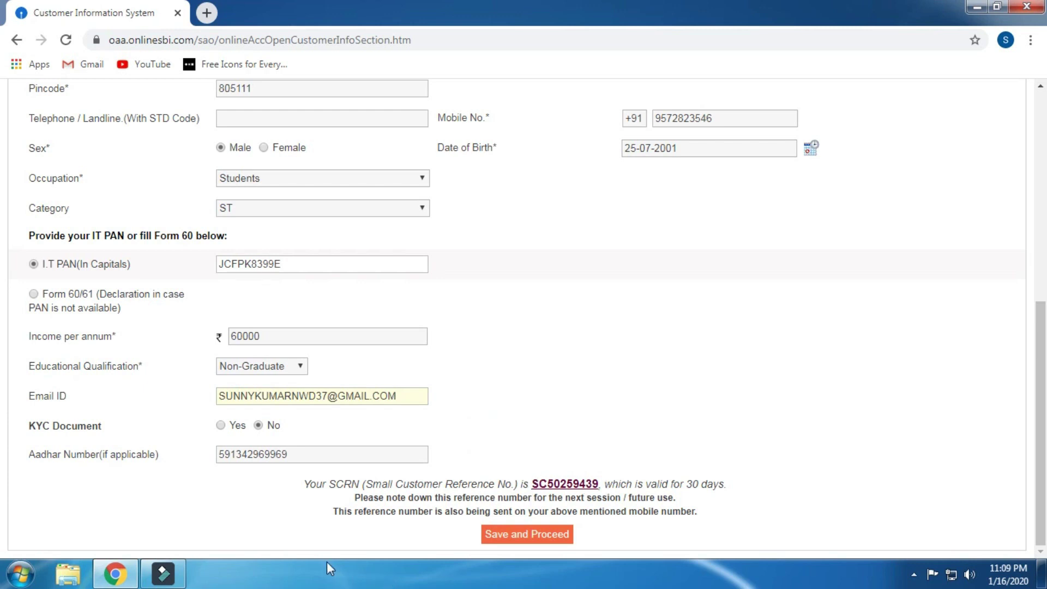
Step: Save the customer details with Save and Proceed
left_click(543, 535)
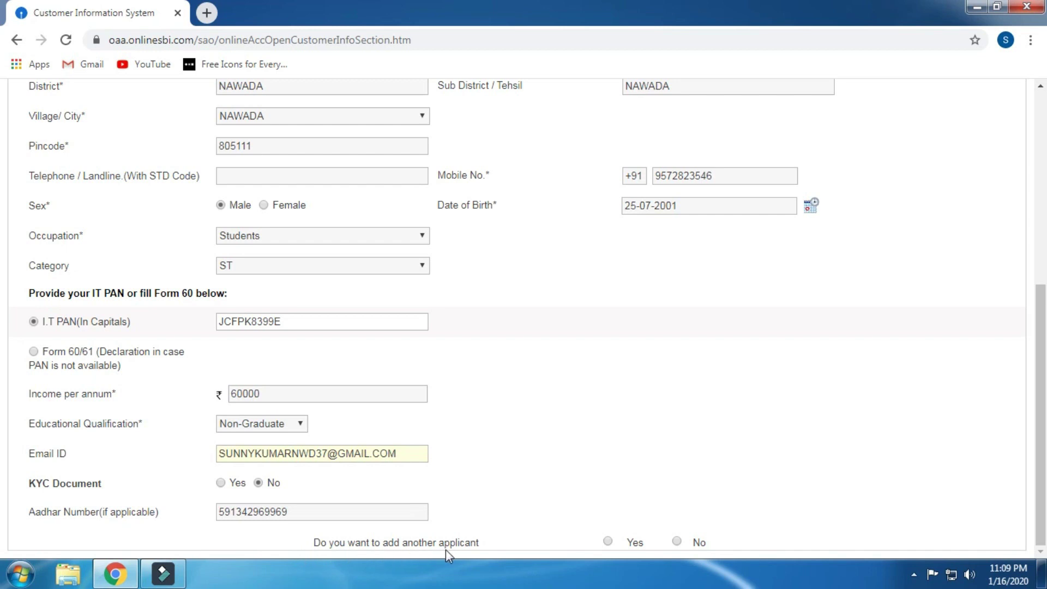
Step: Choose No for adding another applicant and continue to the Account Information Section
scroll(506, 551, "up", 10)
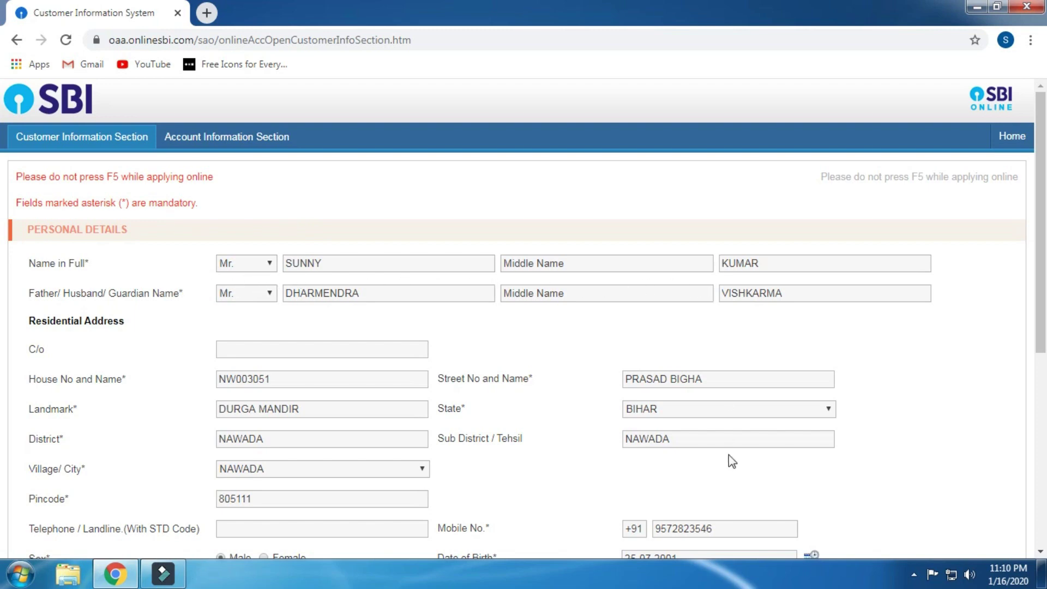
scroll(718, 457, "down", 7)
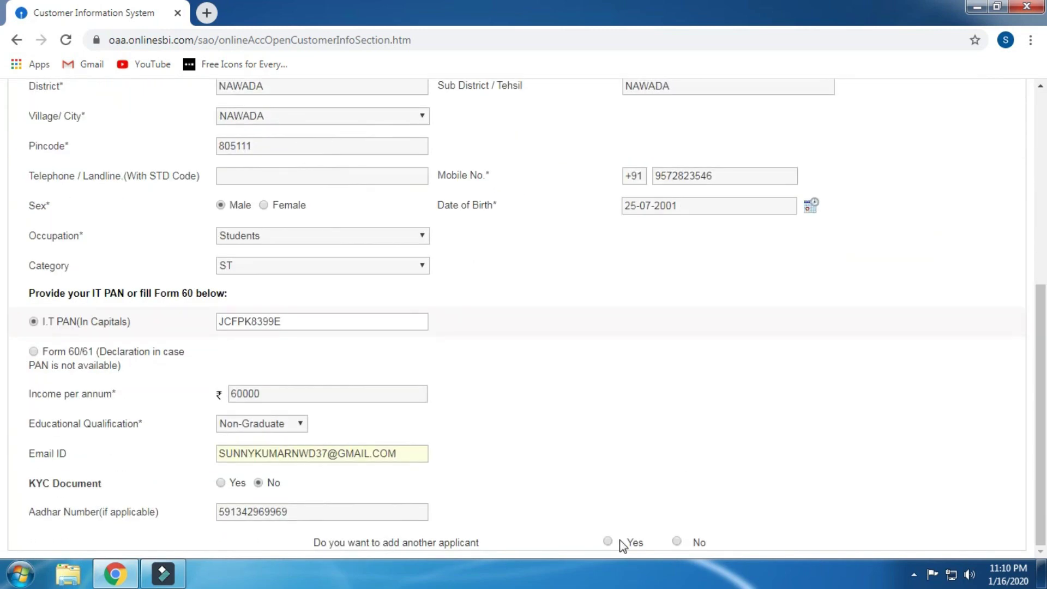
scroll(624, 545, "up", 5)
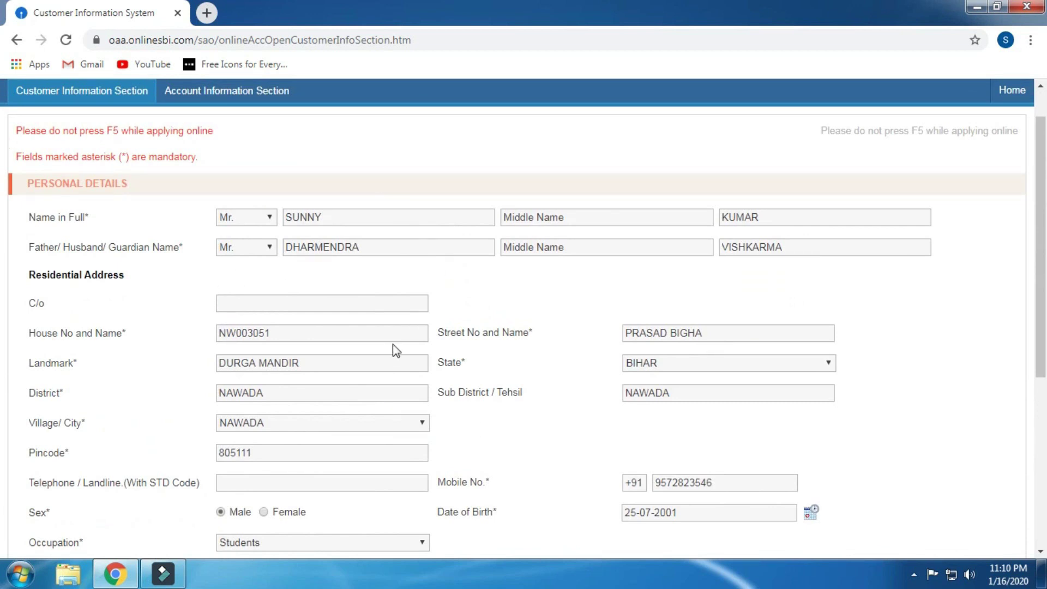
scroll(393, 345, "down", 5)
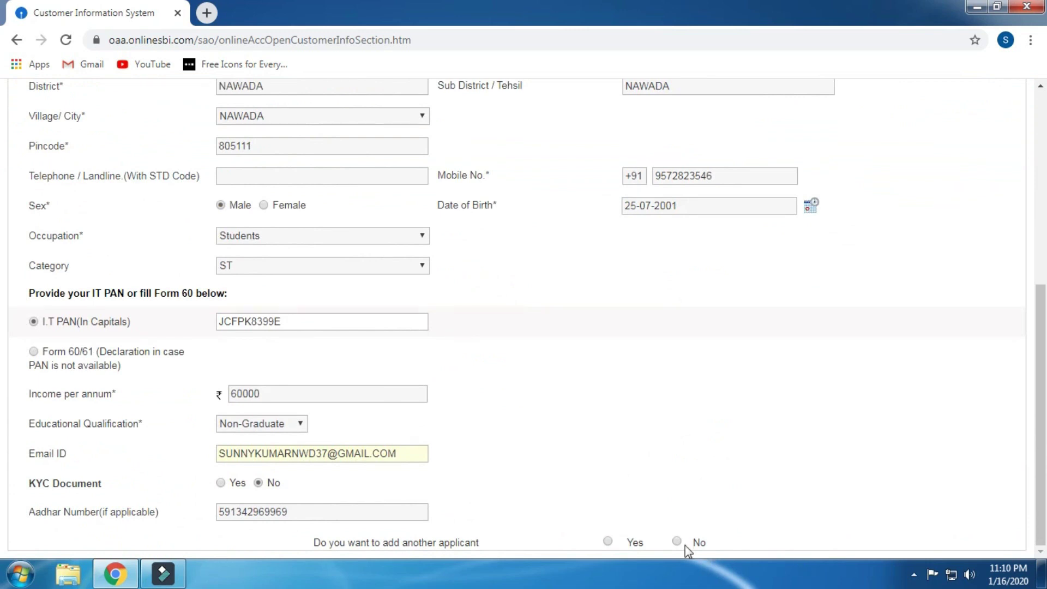
left_click(677, 542)
scroll(578, 468, "down", 1)
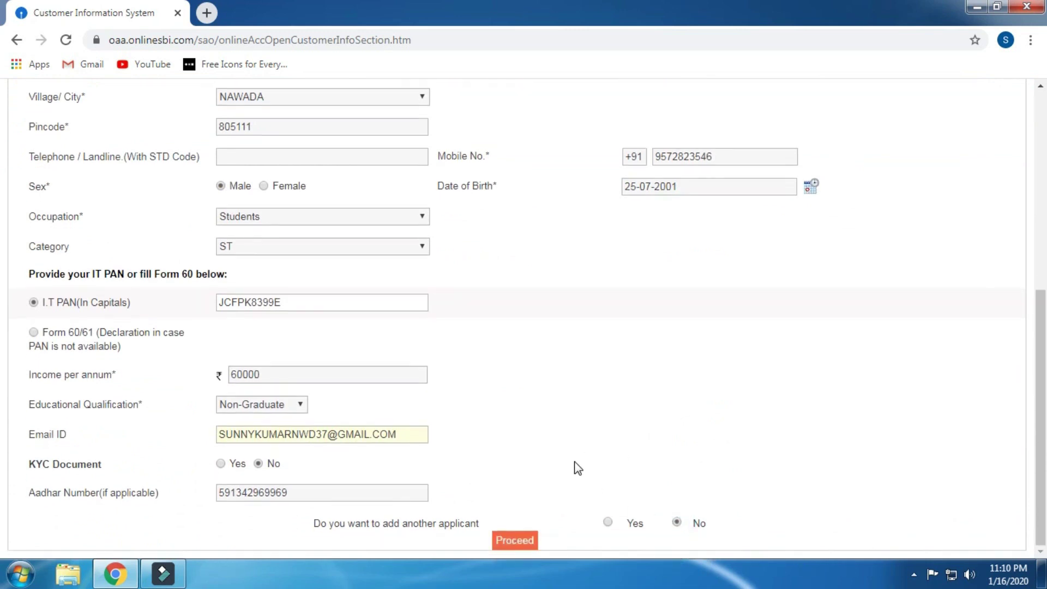
left_click(514, 541)
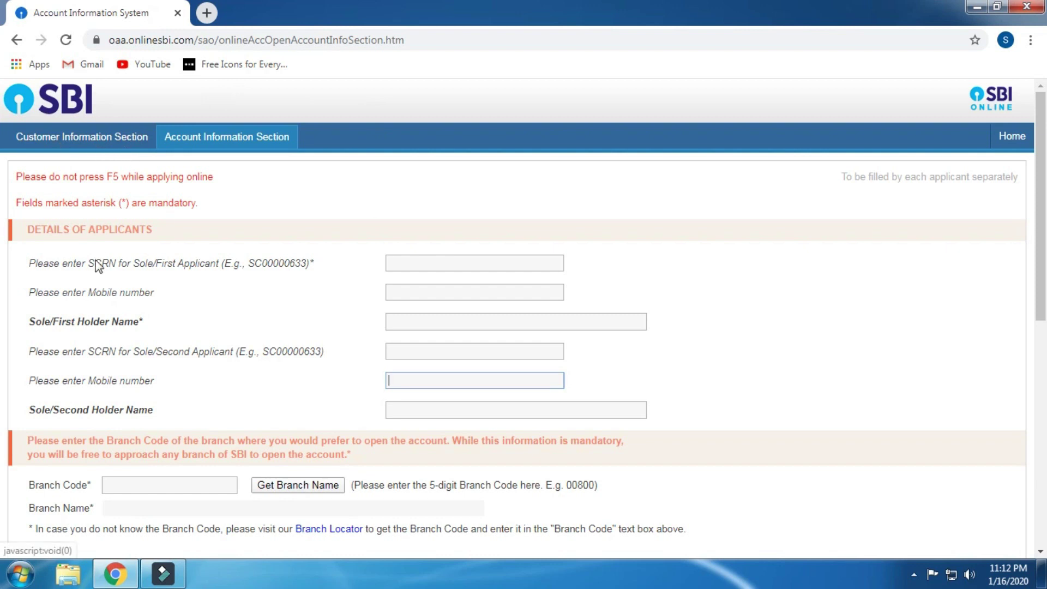
Step: Select the first applicant's SCRN field and dismiss the 'Please enter SCRN' alert
left_click(435, 263)
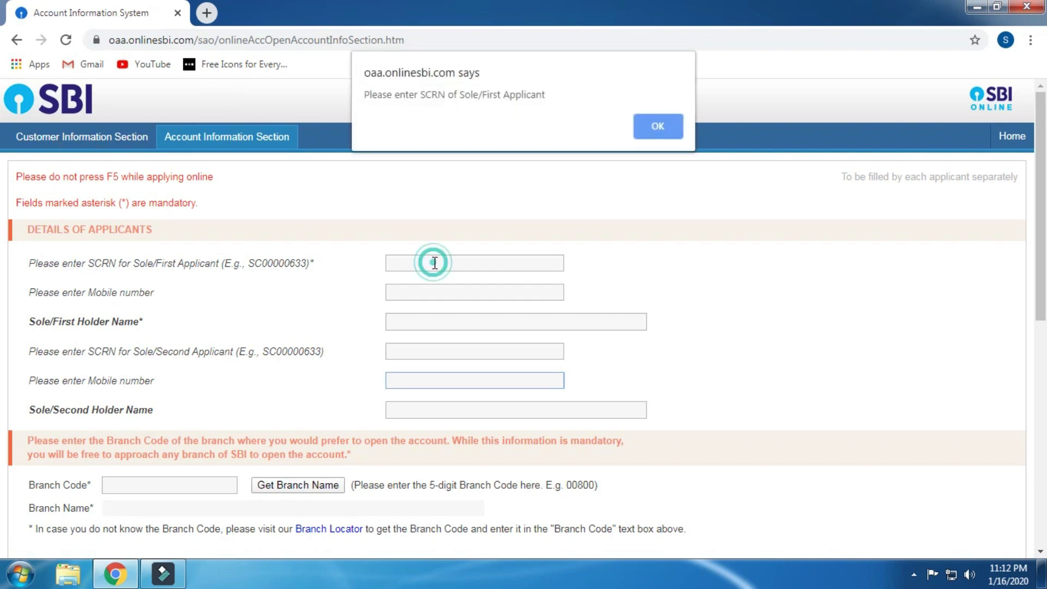
left_click(655, 127)
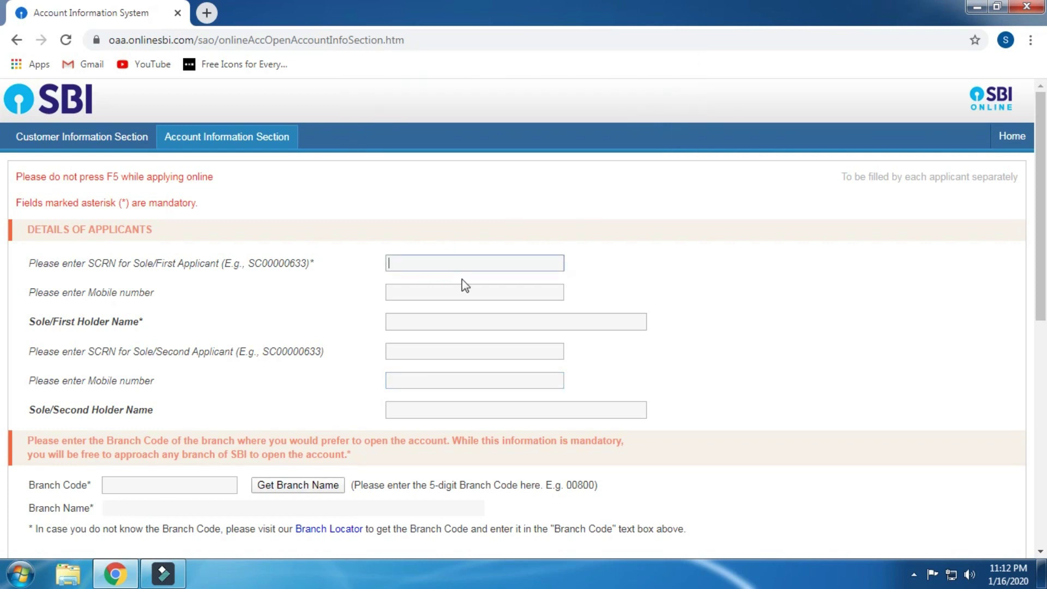
Step: Paste the first applicant's SCRN and enter the applicant's mobile number to fill the holder name
key("Tab")
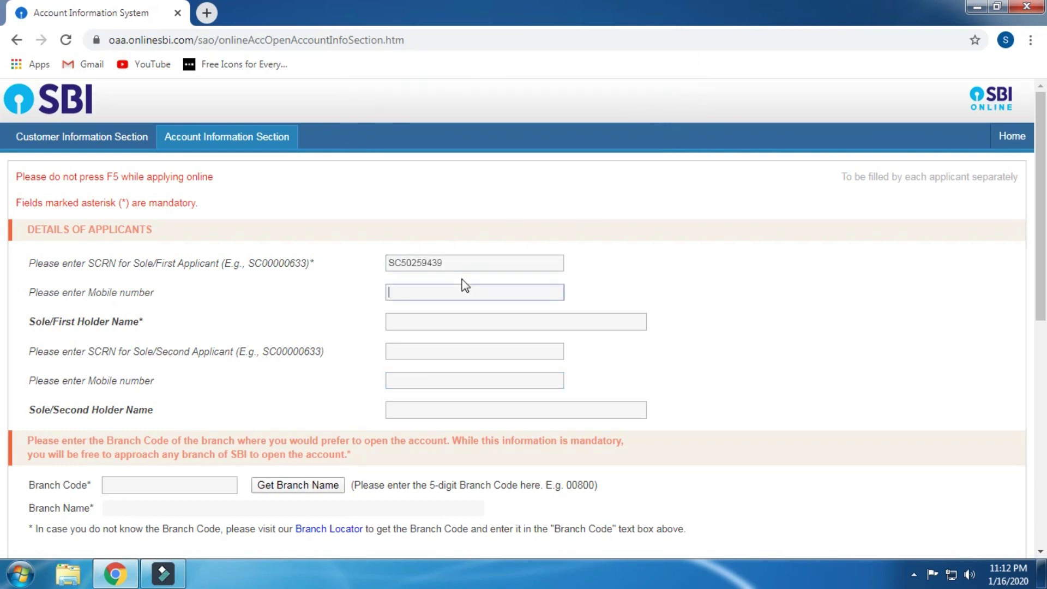
key("Tab")
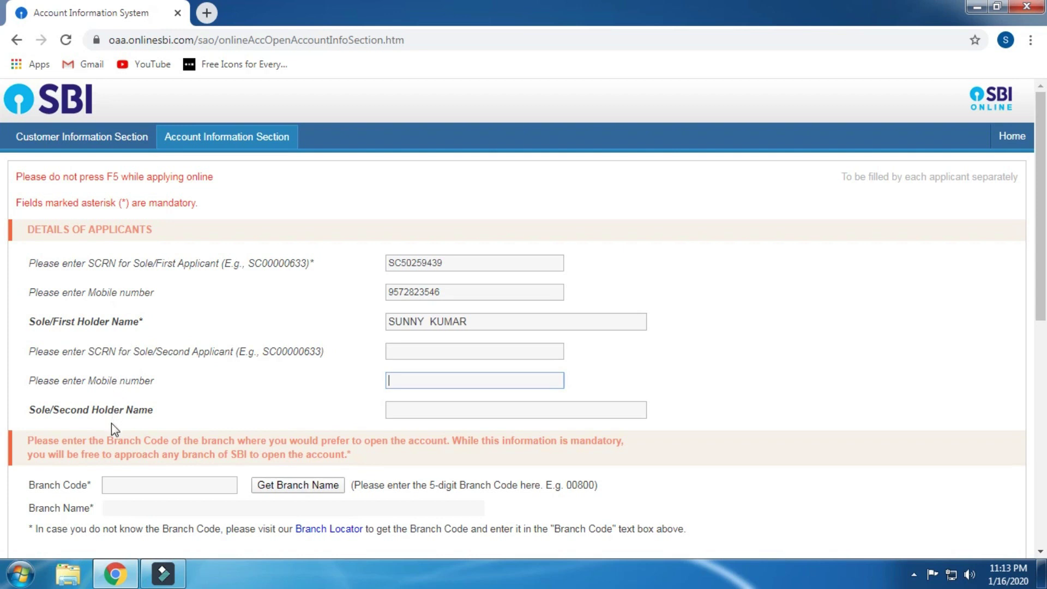
scroll(112, 423, "down", 3)
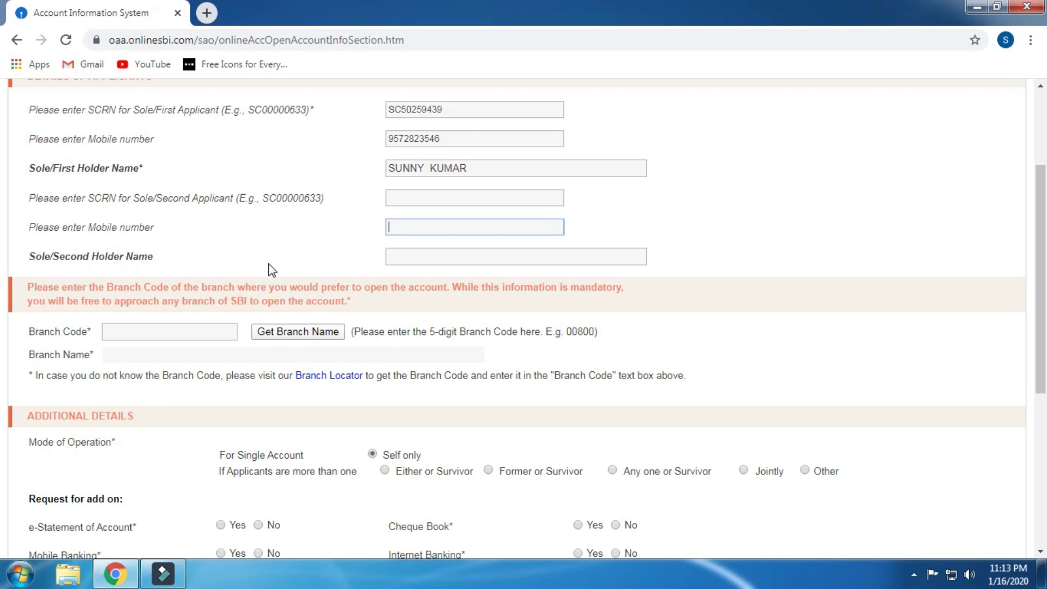
Step: Enter branch code 00141 and fetch its branch name, NAWADA
scroll(269, 273, "down", 3)
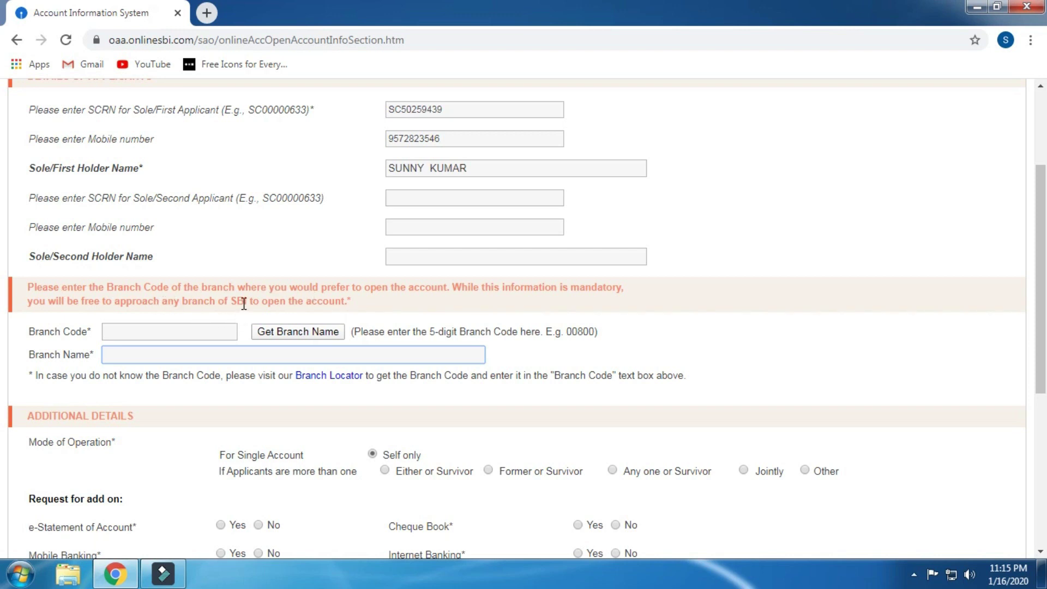
left_click(189, 330)
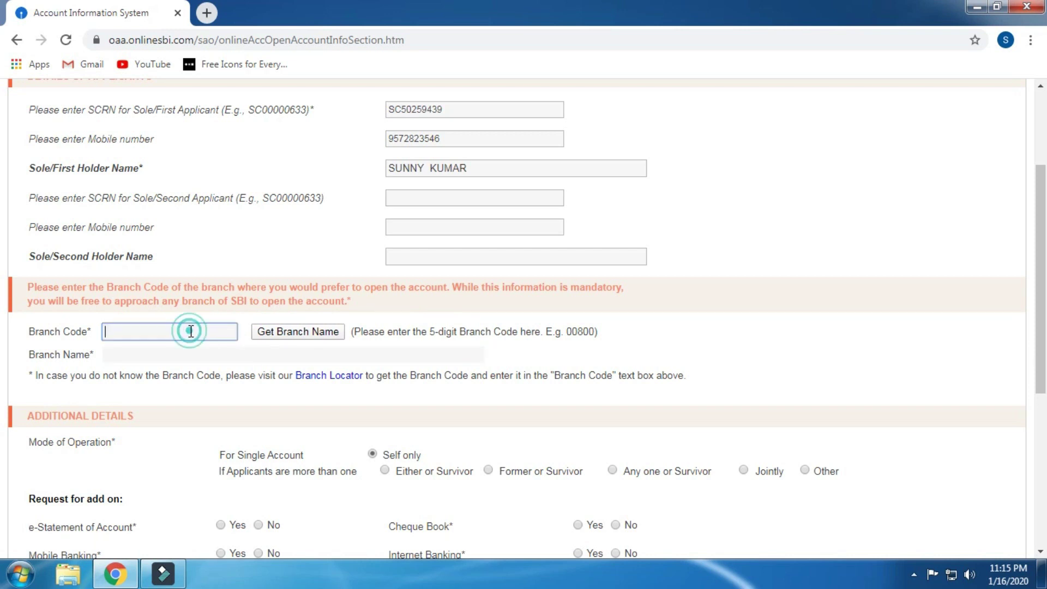
type("001")
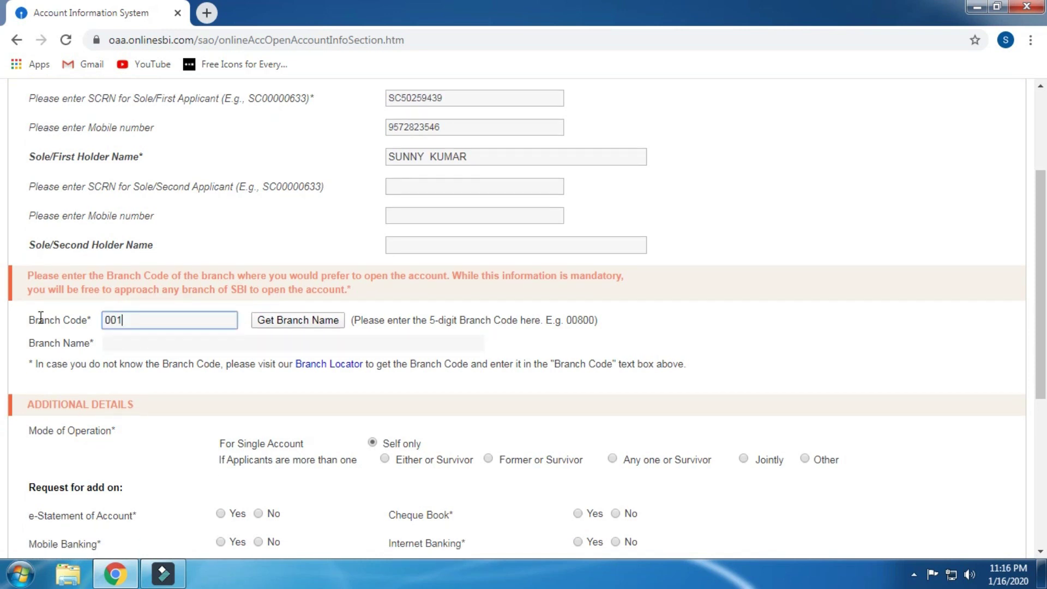
type("41")
left_click(292, 321)
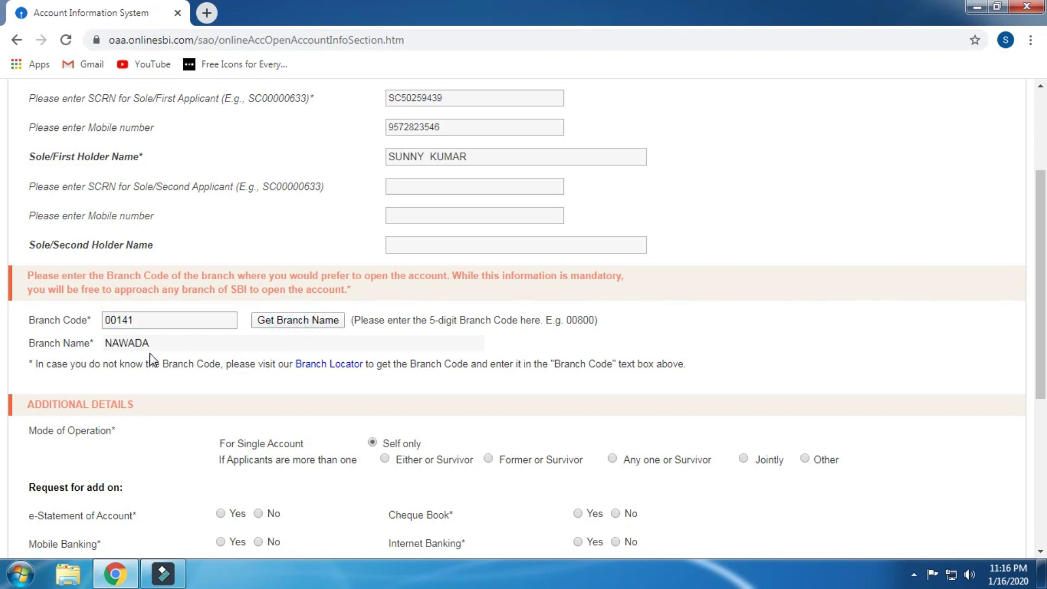
Step: Request e-Statement, mobile banking, credit card, ATM debit card, cheque book and internet banking add-ons
scroll(152, 360, "down", 5)
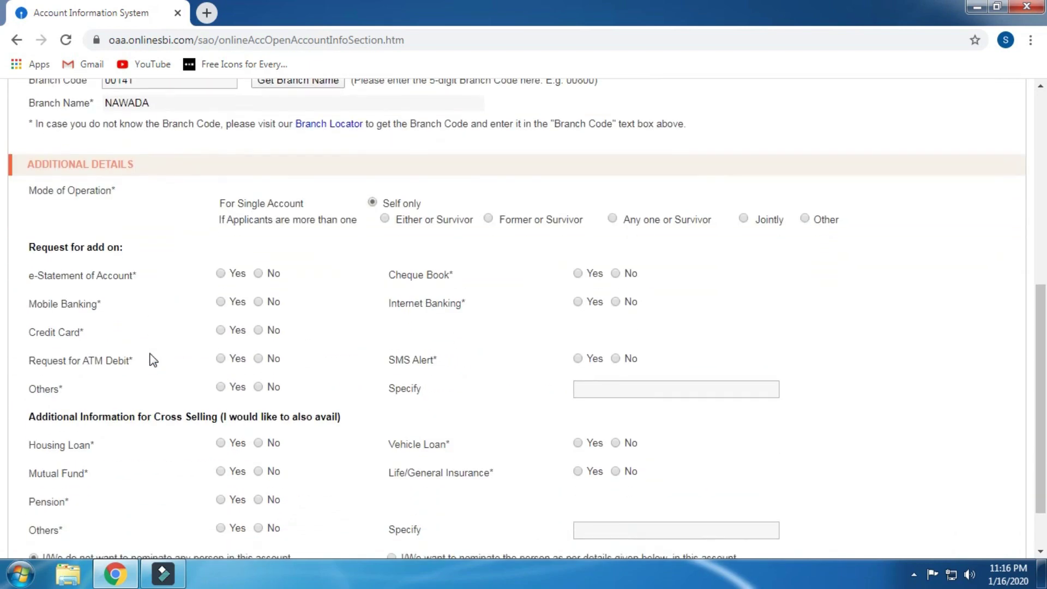
scroll(75, 397, "down", 2)
scroll(117, 205, "up", 2)
scroll(97, 138, "down", 2)
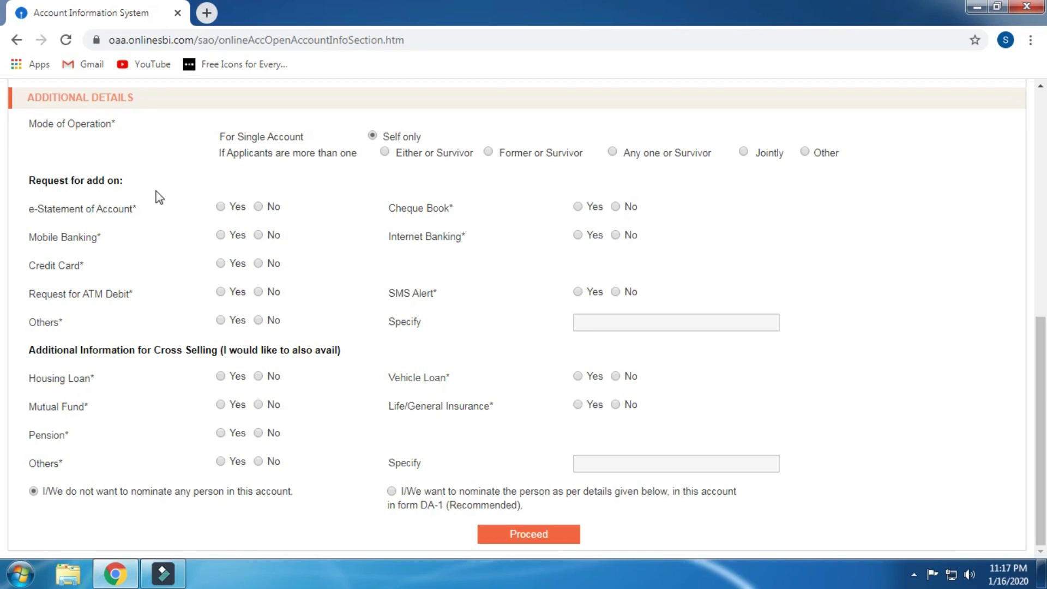
left_click(221, 206)
left_click(222, 236)
left_click(220, 264)
left_click(220, 292)
left_click(578, 207)
left_click(580, 234)
Step: Answer Yes to Housing Loan and No to Others, Mutual Fund, Pension, Vehicle Loan and Life/General Insurance
left_click(220, 376)
left_click(260, 321)
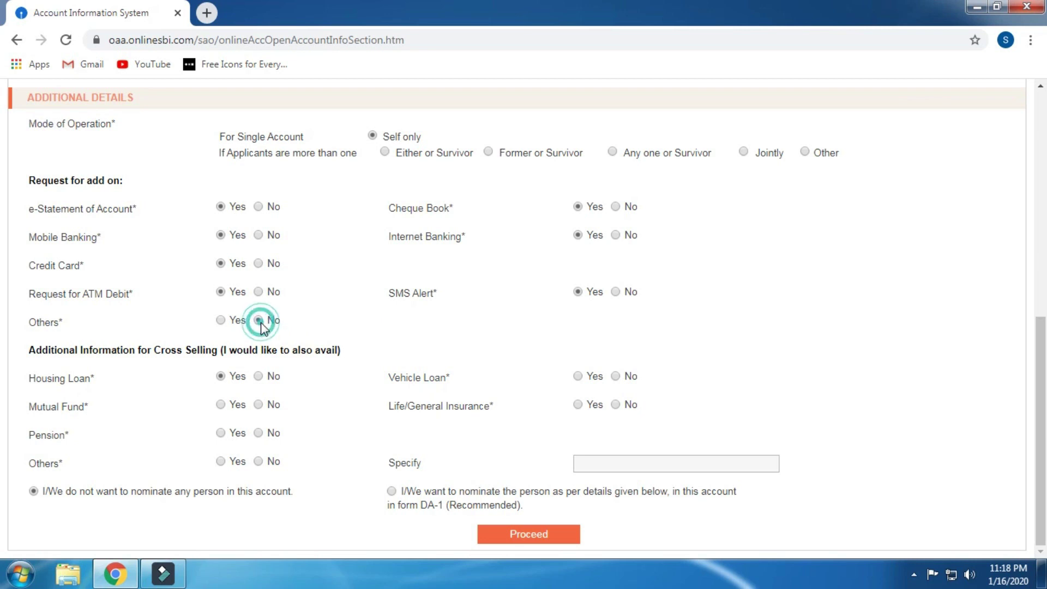
left_click(258, 405)
left_click(257, 433)
left_click(258, 462)
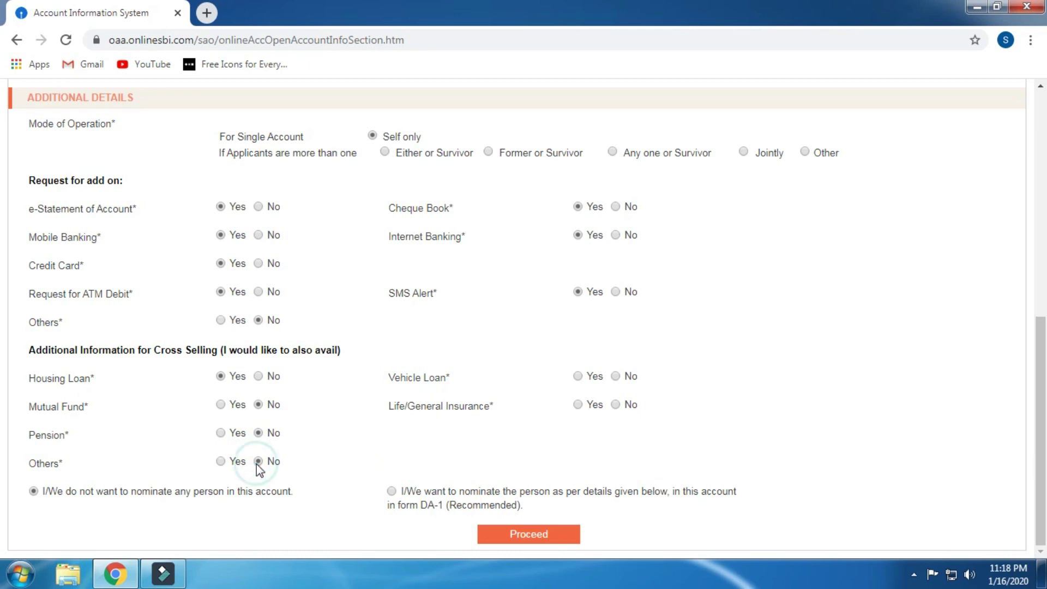
left_click(617, 378)
left_click(616, 405)
Step: Choose 'I/We want to nominate' and go through the Form DA-1 deposit fields, leaving them empty
left_click(391, 492)
scroll(375, 434, "down", 6)
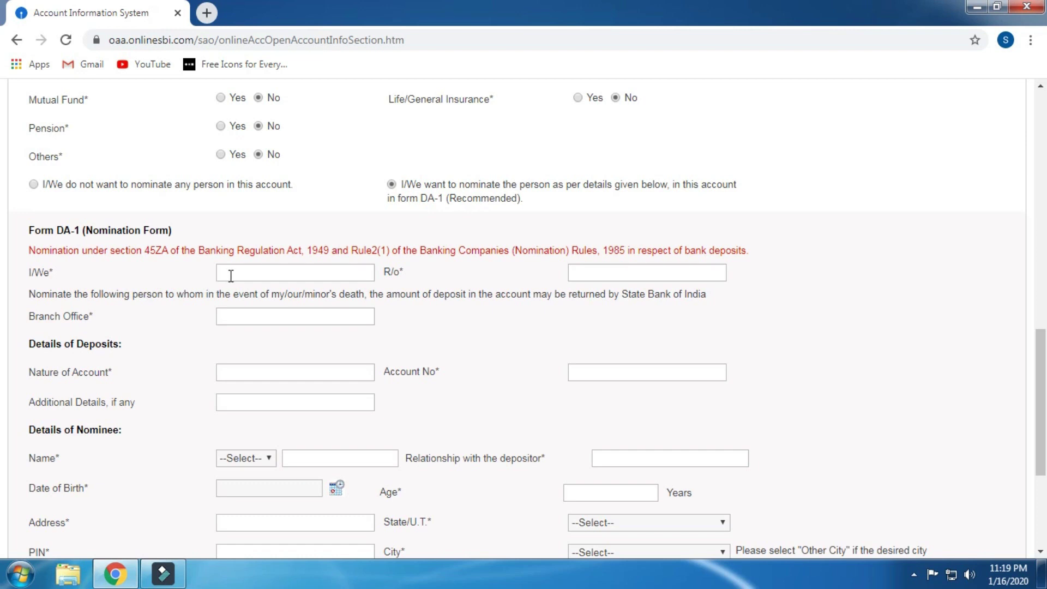
left_click(252, 275)
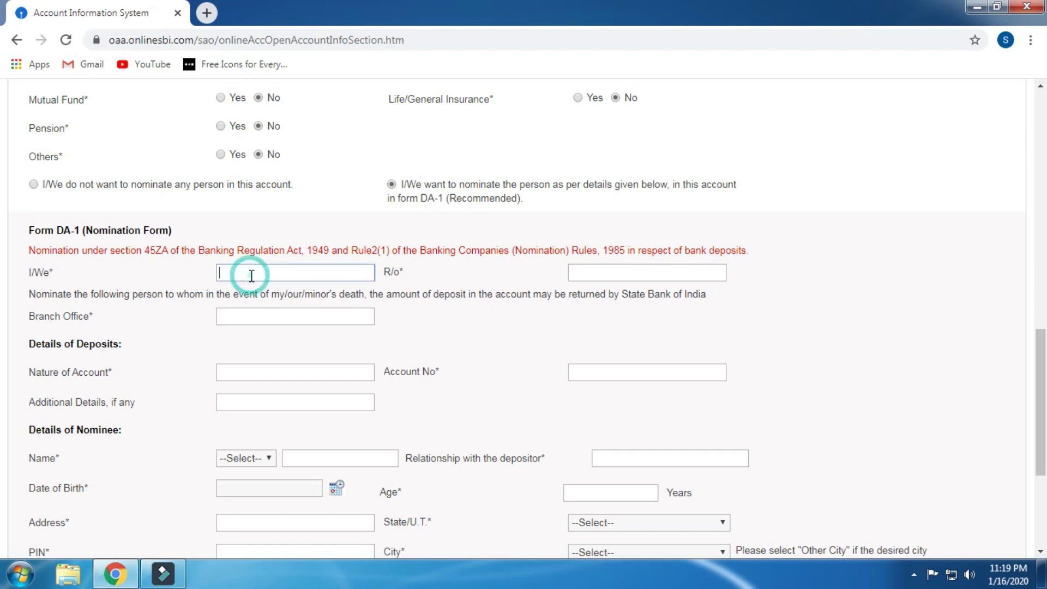
left_click(261, 311)
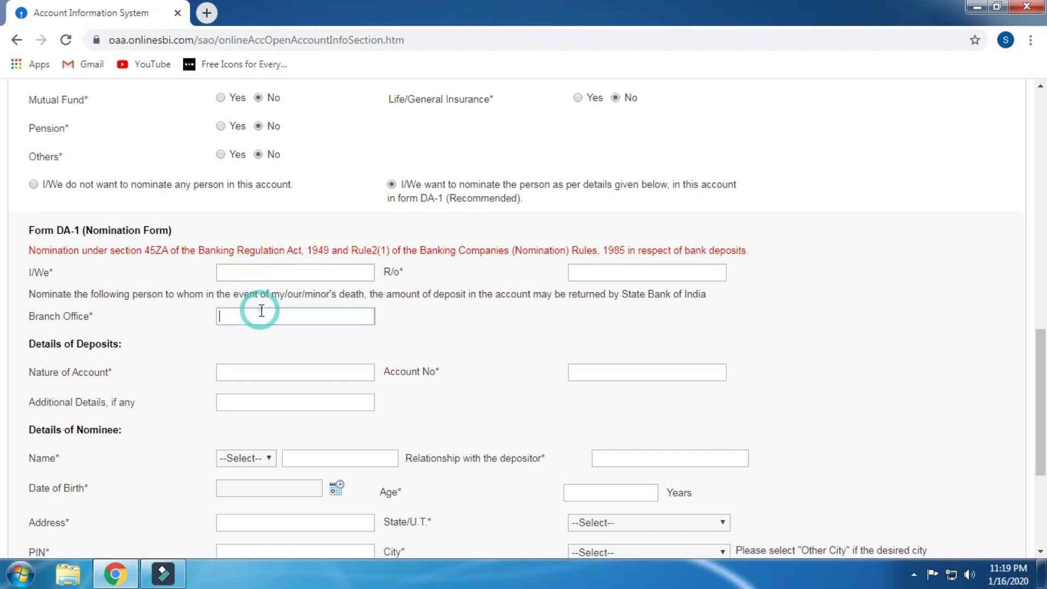
left_click(255, 376)
scroll(281, 354, "down", 3)
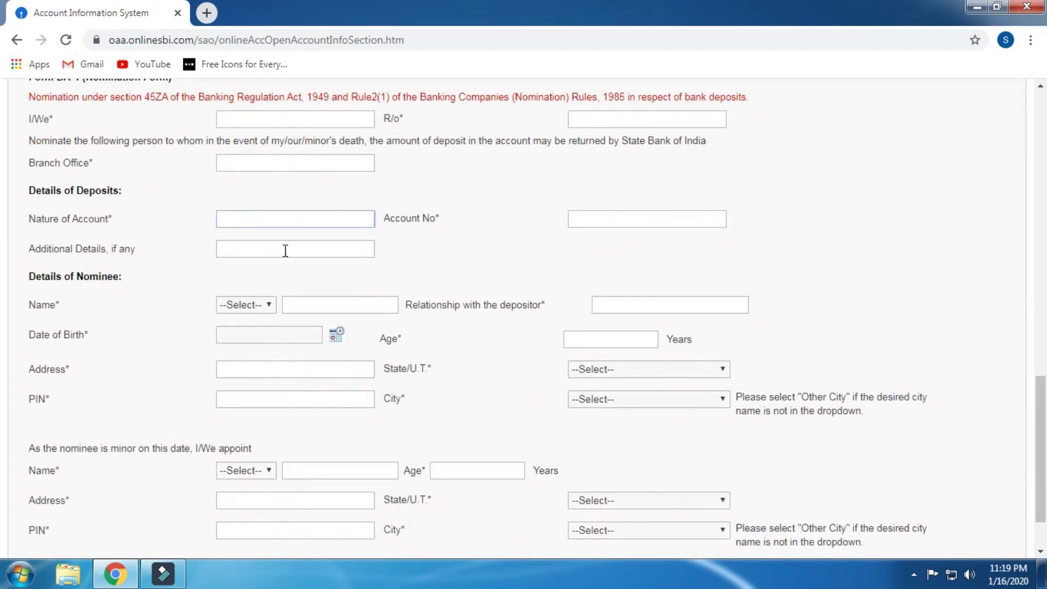
left_click(293, 245)
left_click(585, 219)
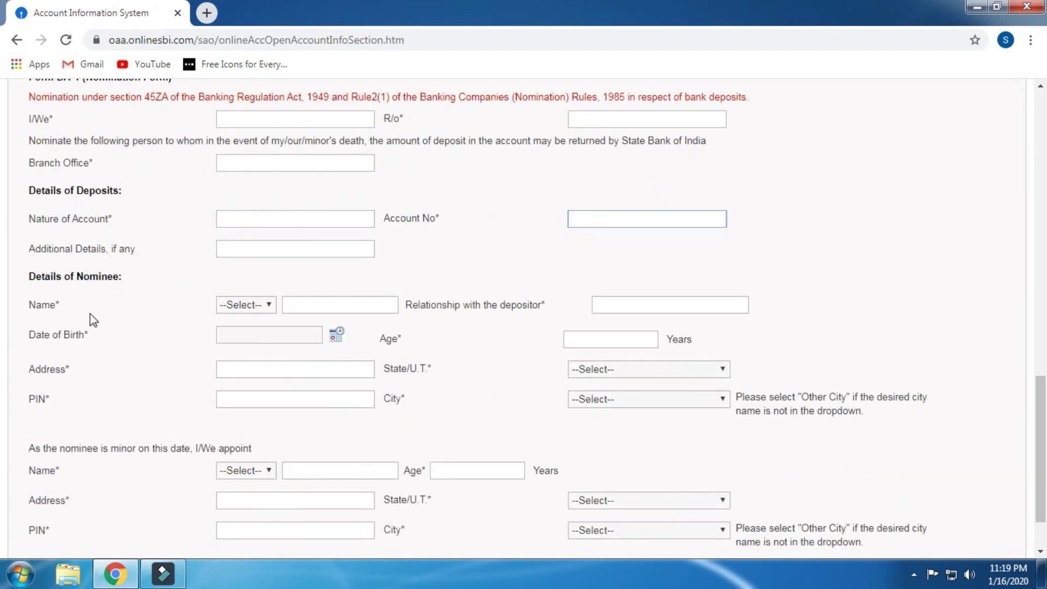
Step: Go through the nominee title, name, relationship, date of birth, address and PIN fields, leaving them blank
left_click(231, 308)
left_click(244, 309)
left_click(616, 303)
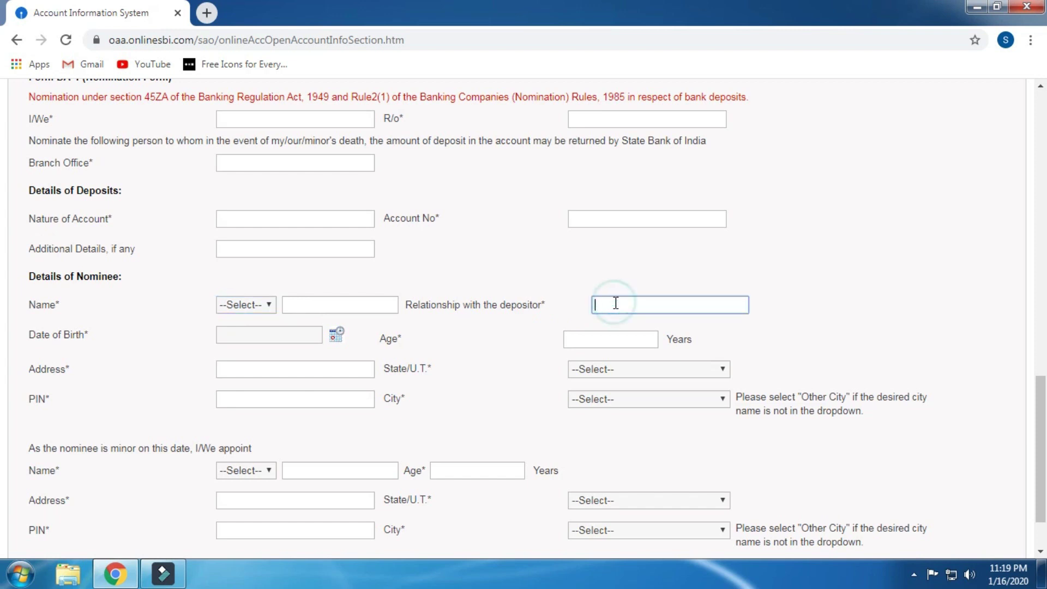
left_click(242, 335)
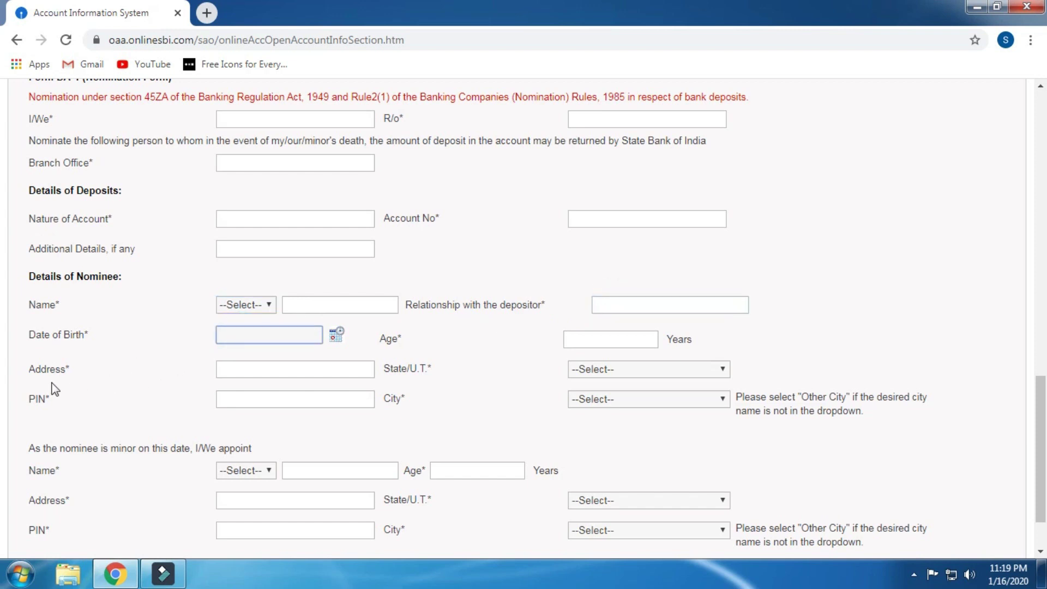
left_click(250, 369)
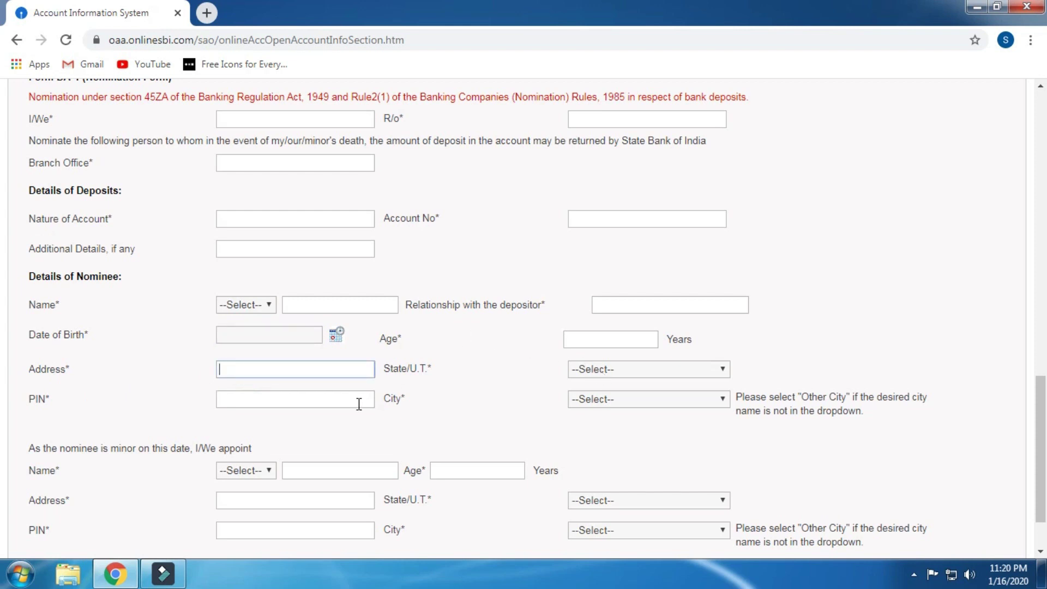
left_click(307, 401)
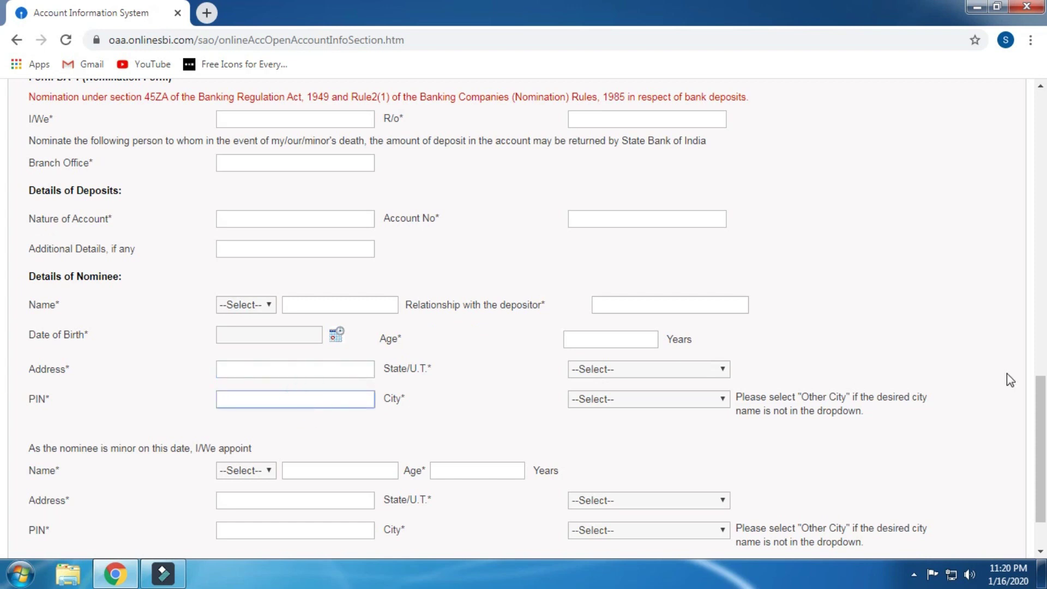
Step: Go through the guardian-for-minor title, name, age, address and PIN fields without filling them
scroll(327, 295, "down", 2)
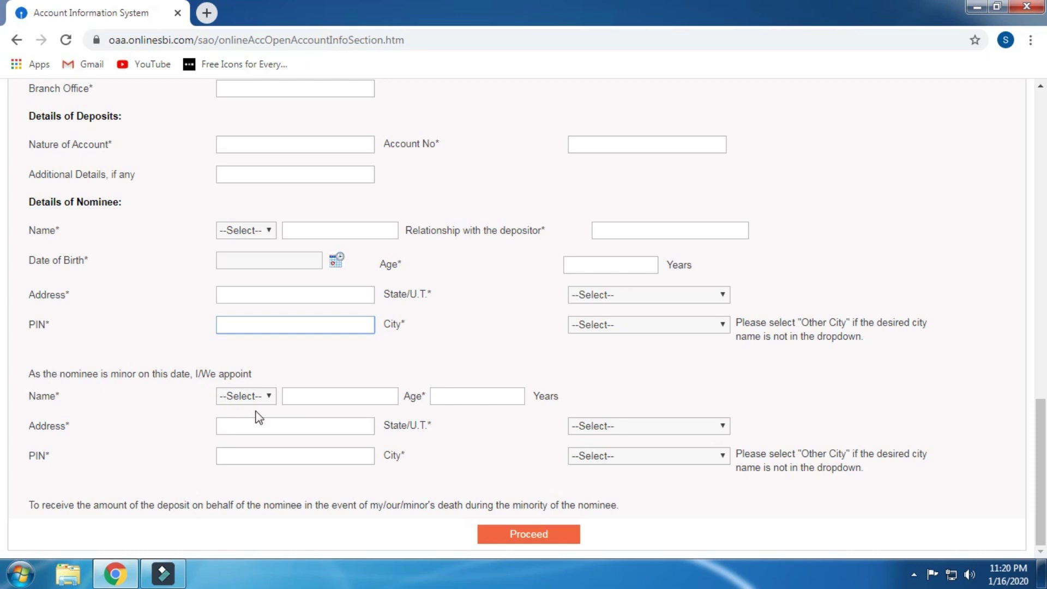
left_click(263, 395)
left_click(251, 395)
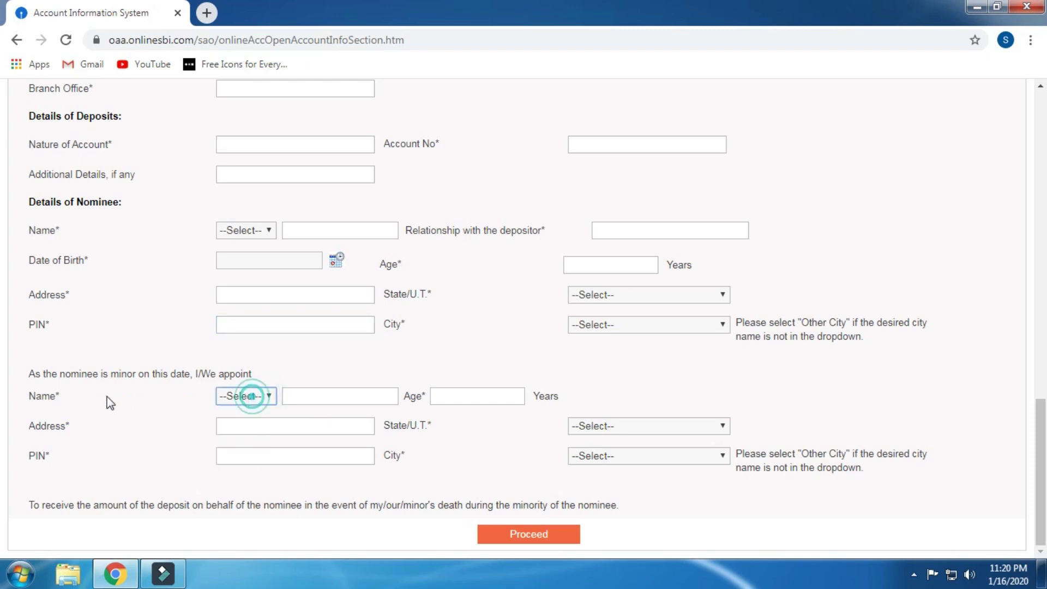
left_click(338, 397)
left_click(474, 402)
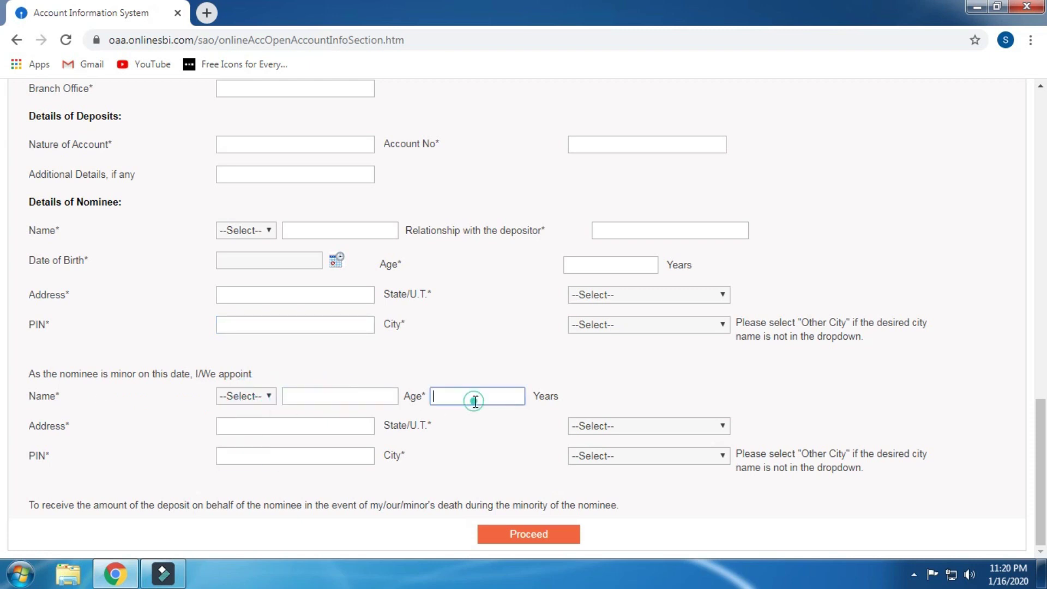
left_click(298, 427)
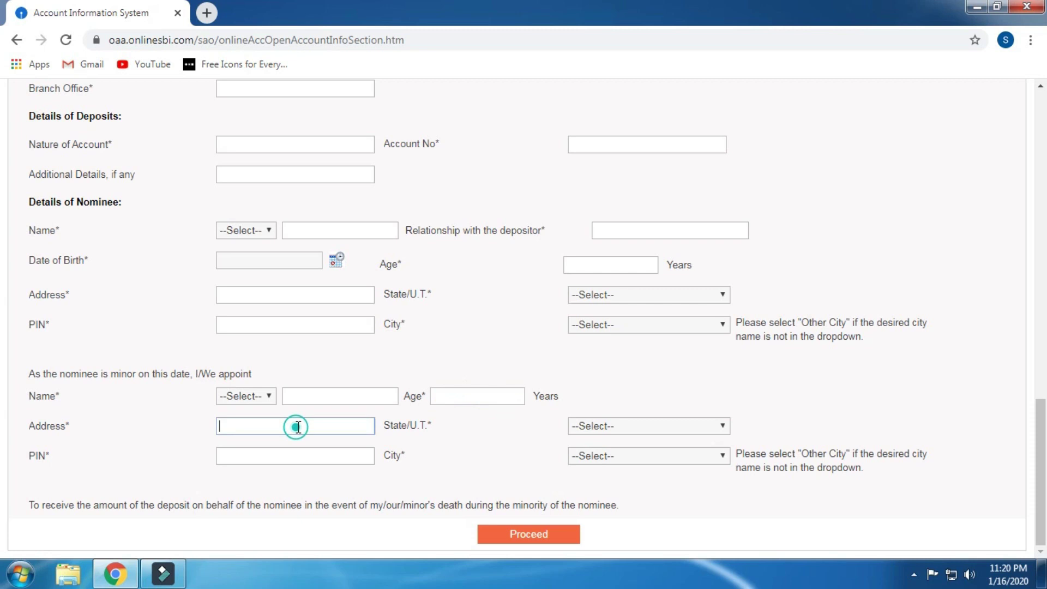
left_click(282, 462)
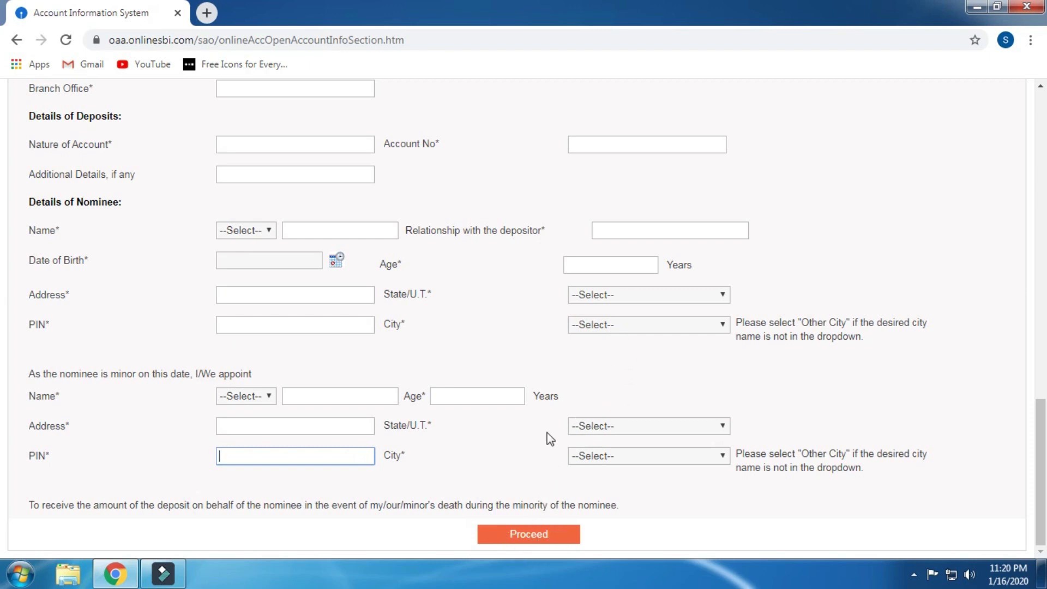
scroll(548, 436, "up", 4)
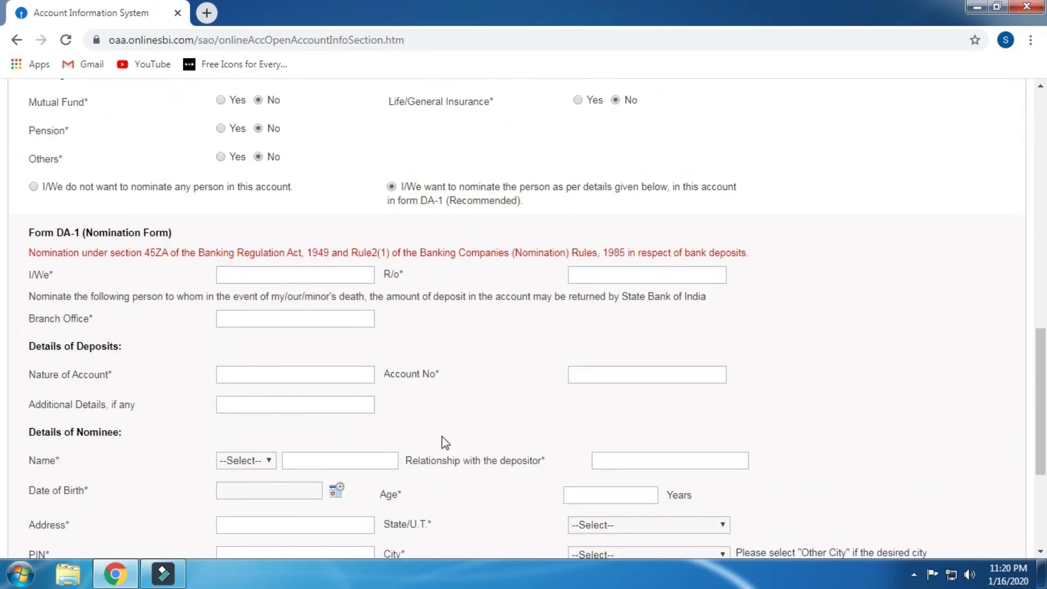
Step: Select 'I/We do not want to nominate any person' and proceed to generate the SARN
scroll(445, 442, "down", 1)
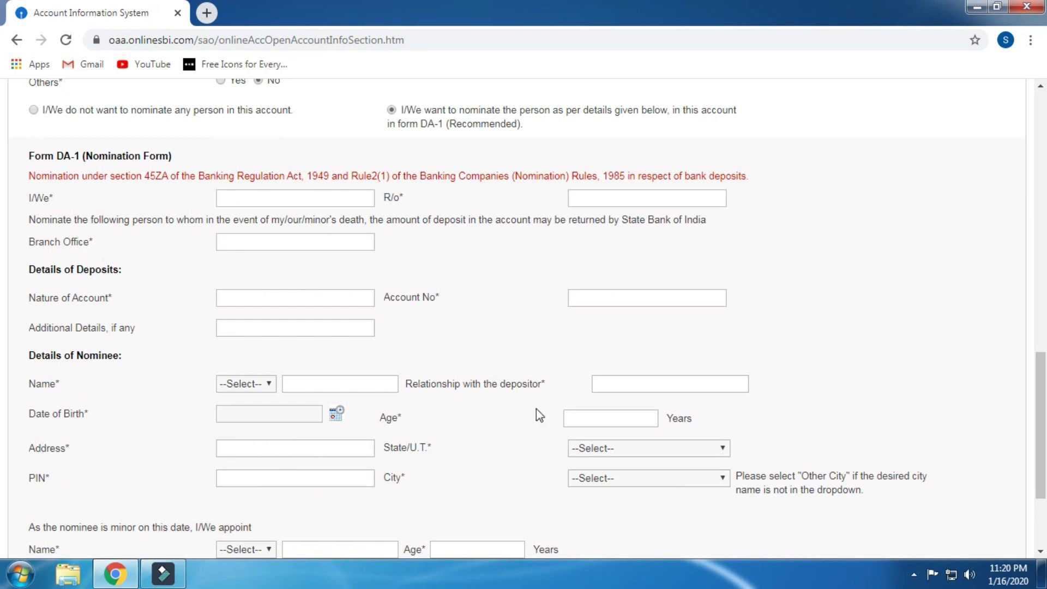
scroll(539, 416, "up", 1)
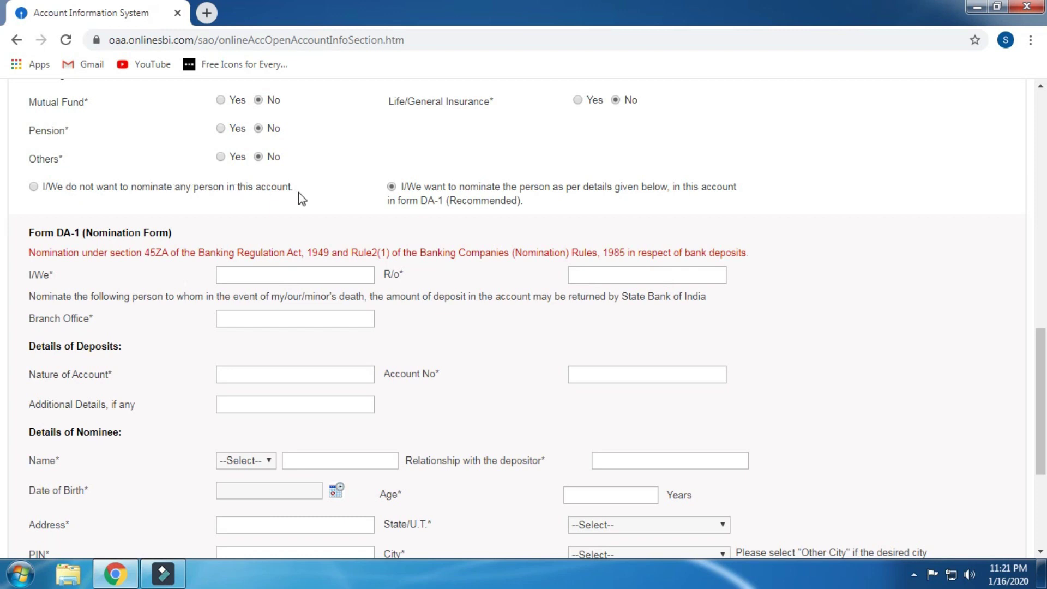
left_click(34, 187)
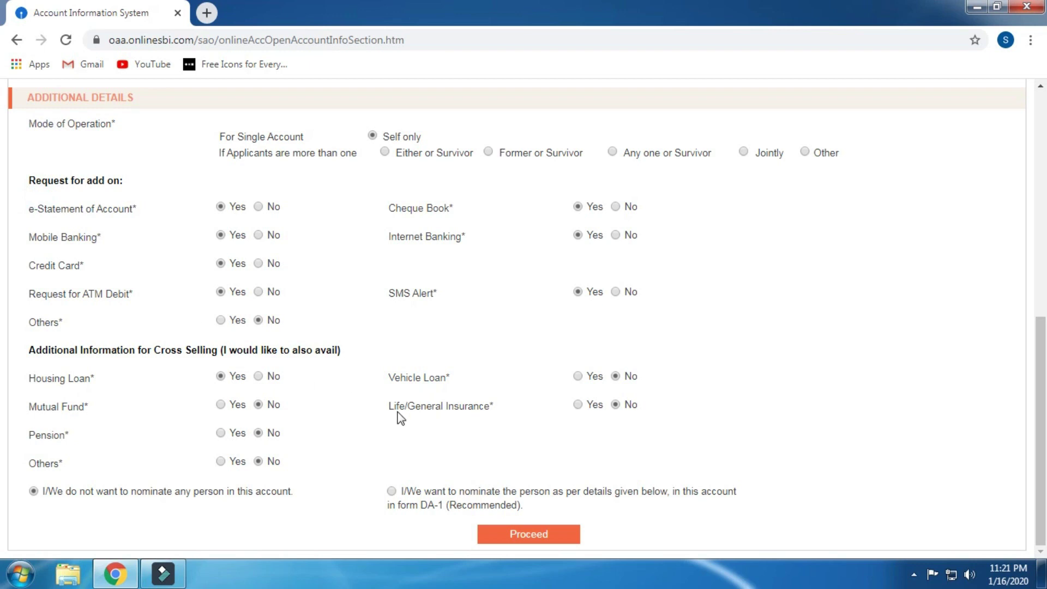
left_click(492, 536)
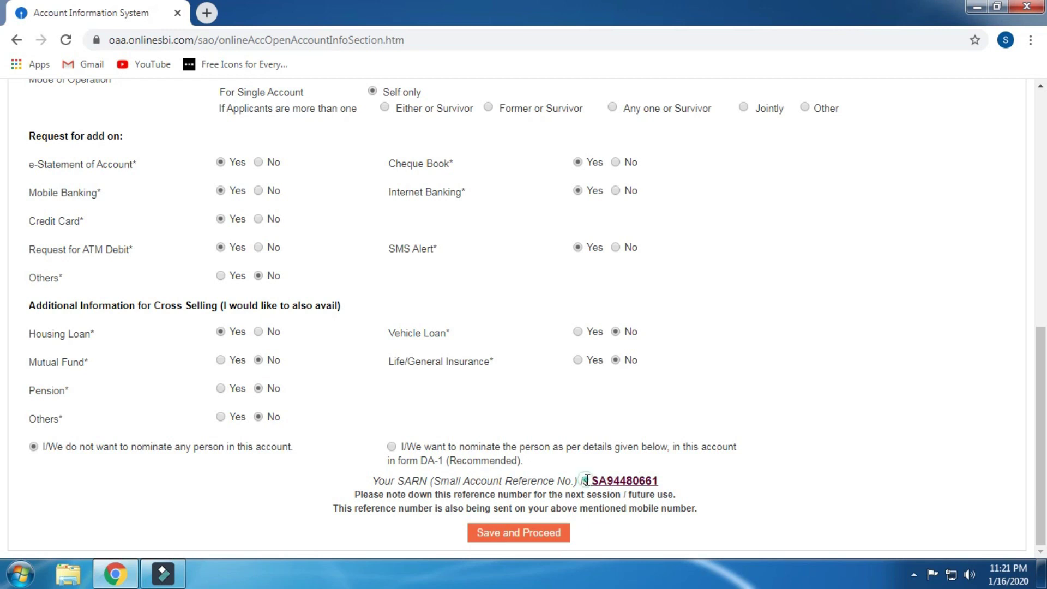
Step: Highlight the SARN, Save and Proceed to submit, then OK the SCRN/SARN success alert
left_click_drag(590, 481, 667, 490)
left_click(496, 535)
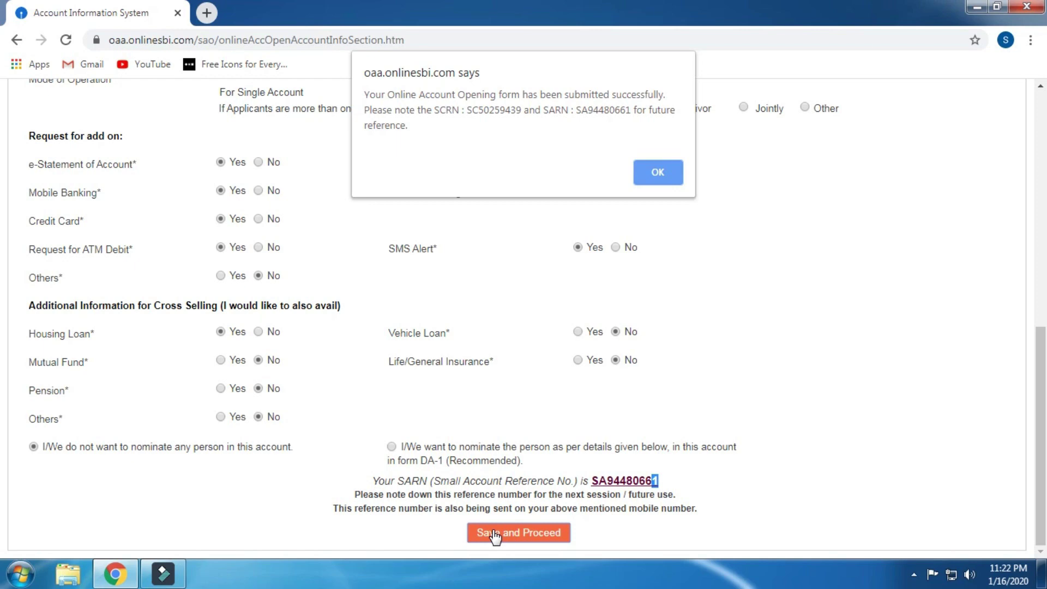
left_click(656, 170)
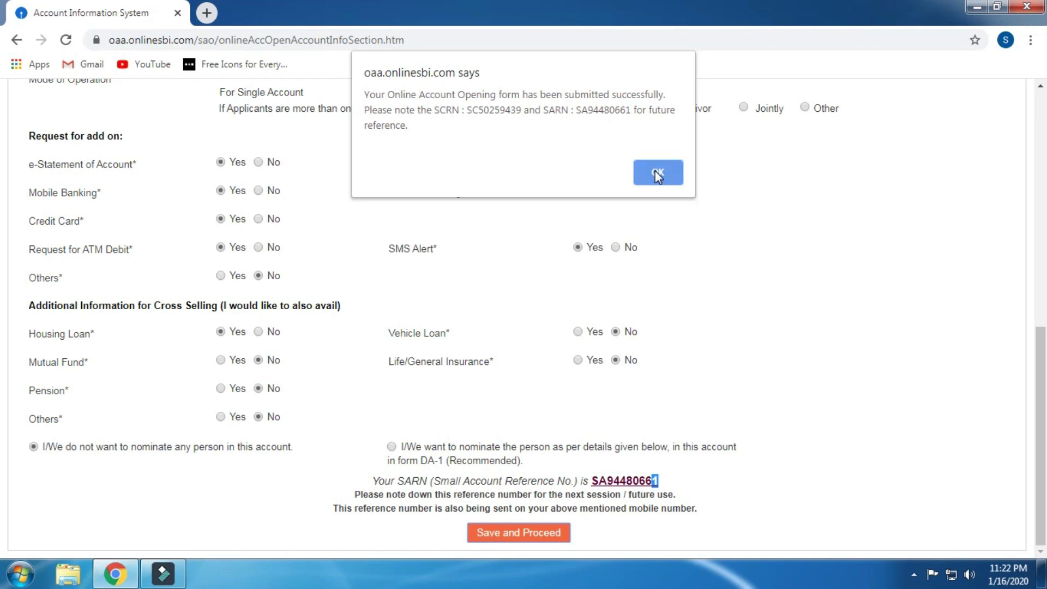